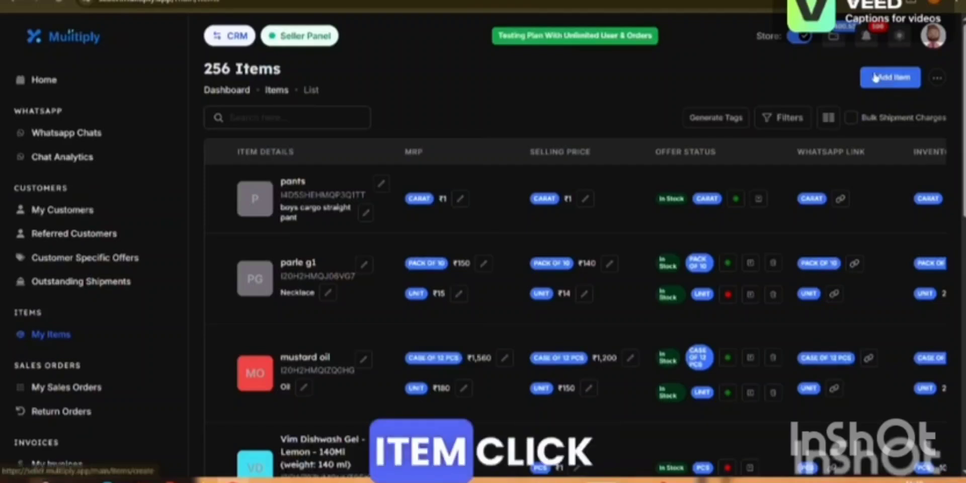
- Start adding a new item and name it "cargo pants"
left_click(886, 80)
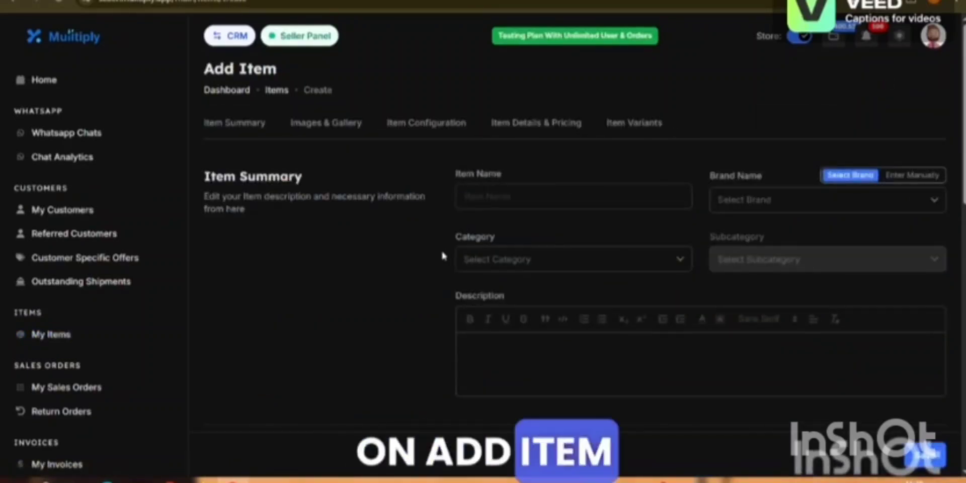
scroll(442, 255, "down", 15)
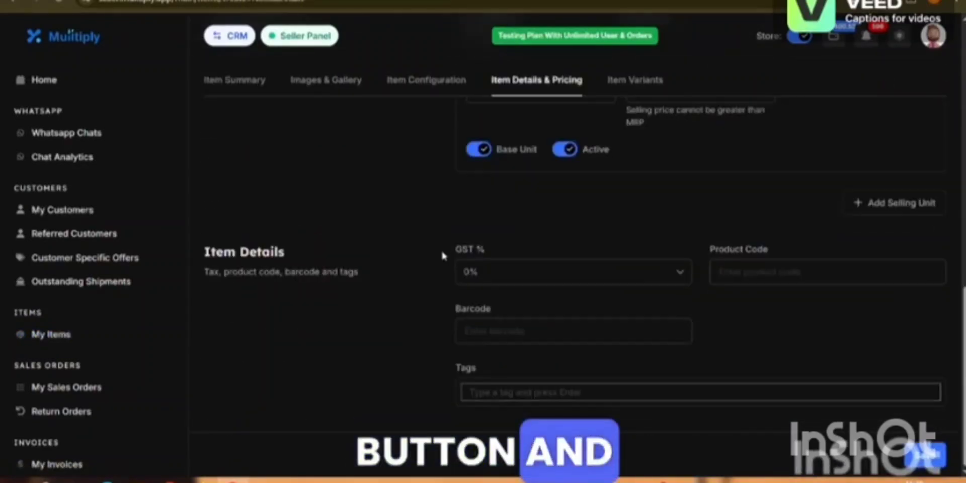
scroll(441, 248, "up", 15)
left_click(495, 188)
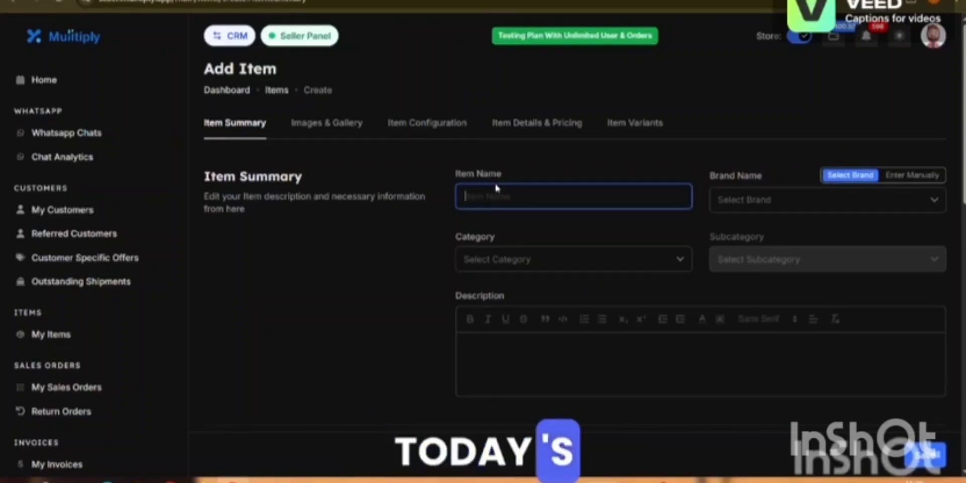
type("pants")
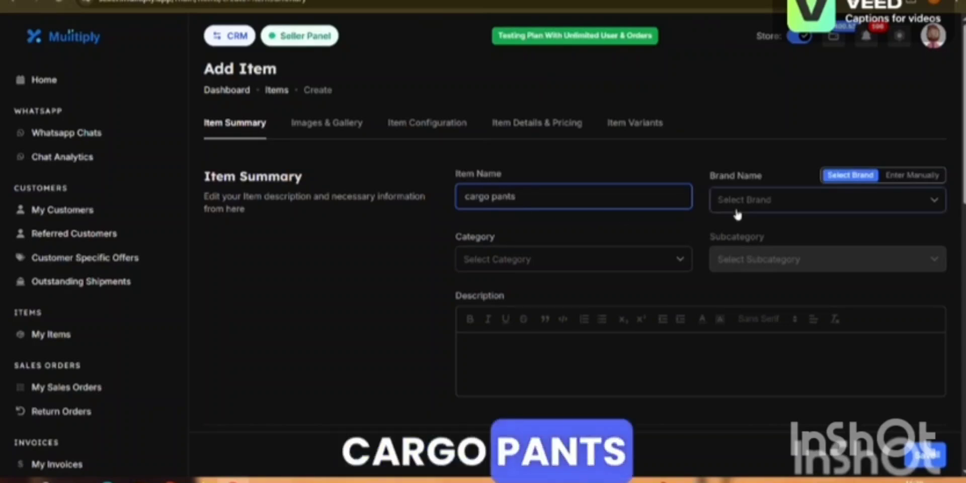
- Browse the existing brands, switch the brand name to manual entry and set it to H&M
left_click(761, 210)
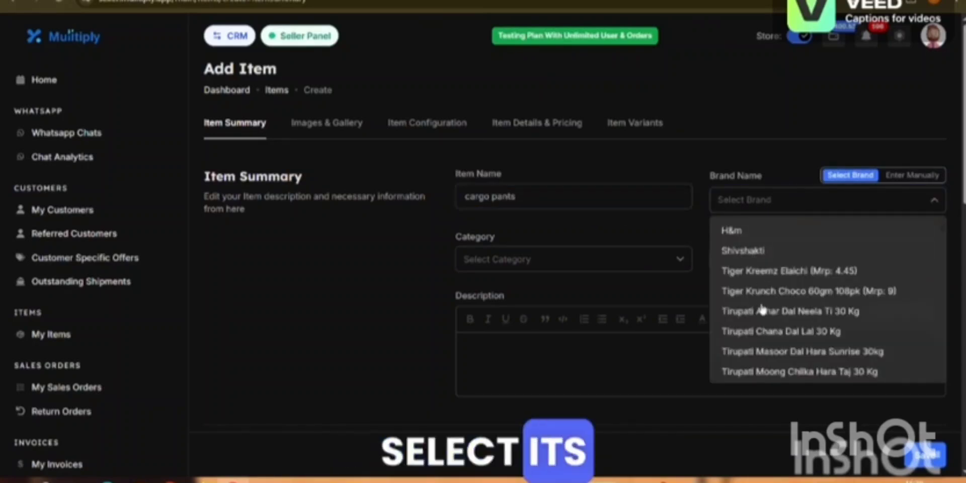
scroll(762, 309, "down", 5)
scroll(762, 309, "up", 5)
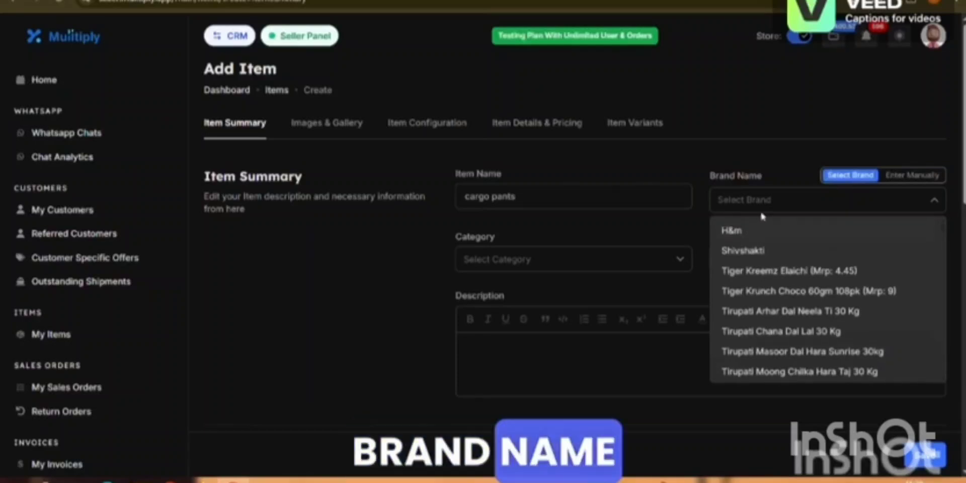
left_click(792, 206)
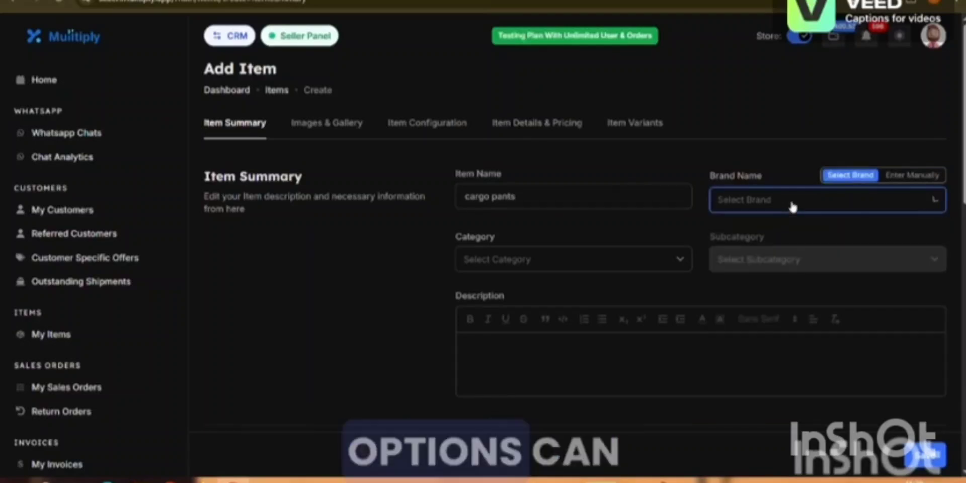
left_click(901, 177)
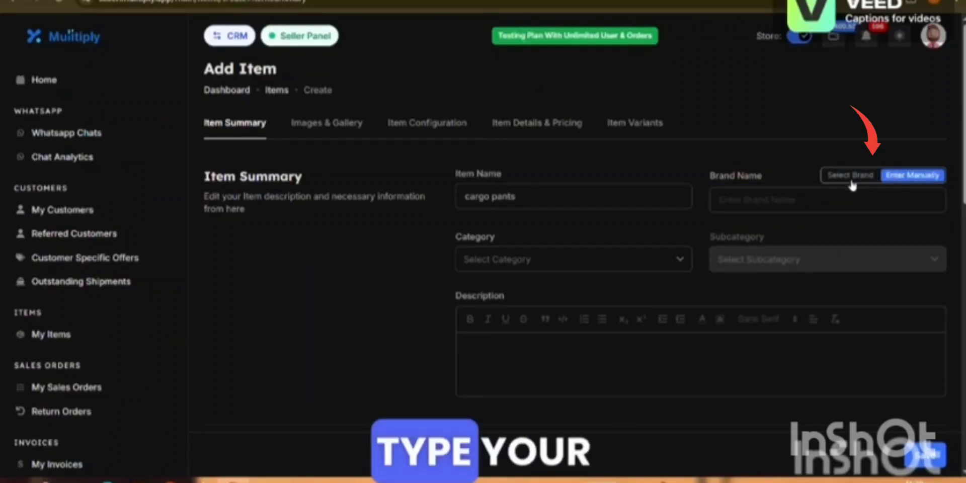
left_click(784, 201)
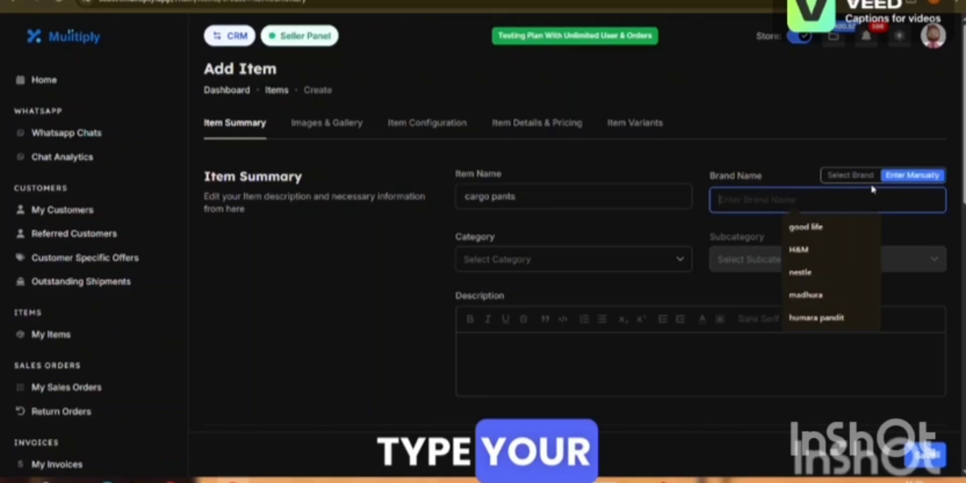
left_click(798, 249)
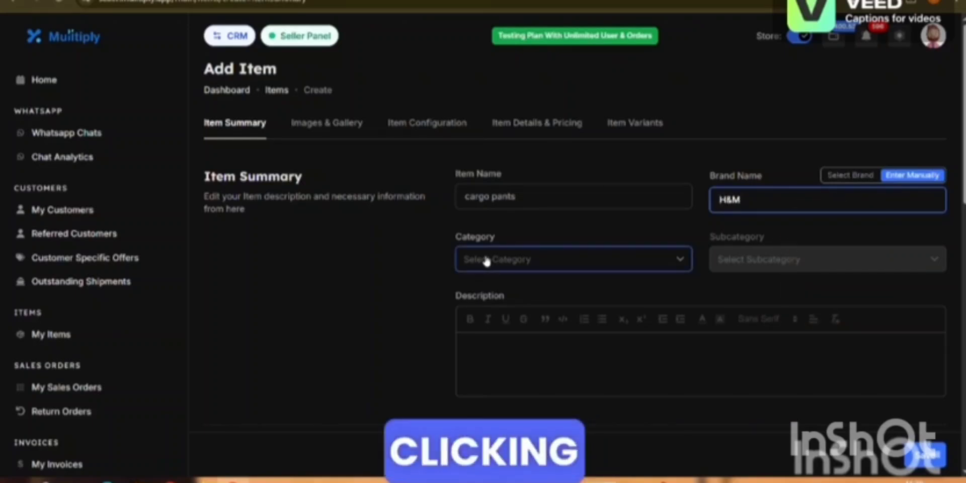
- Set the item's category to "boys cargo straight pant" and check the available subcategories
left_click(473, 259)
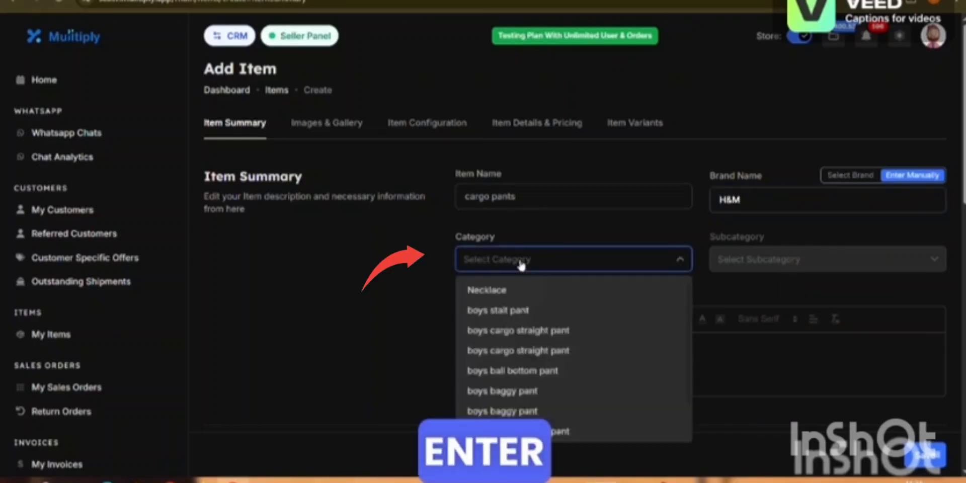
left_click(514, 331)
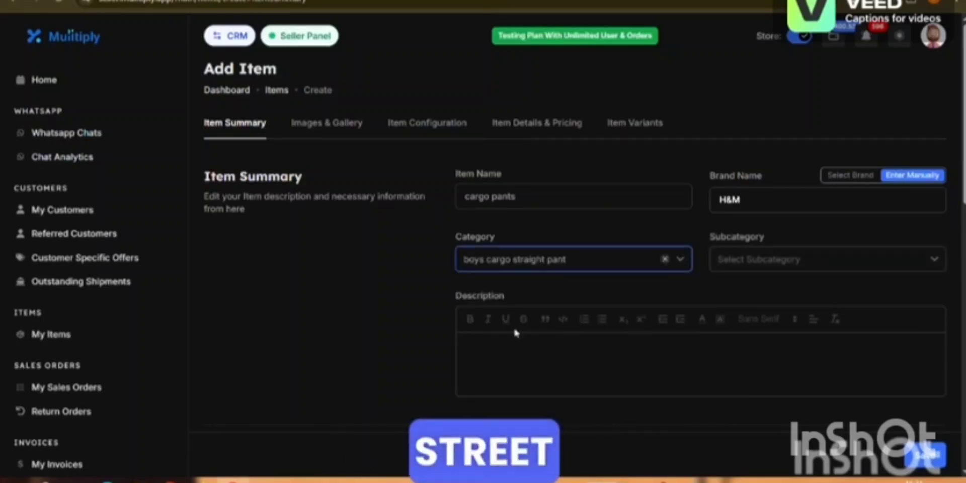
left_click(729, 266)
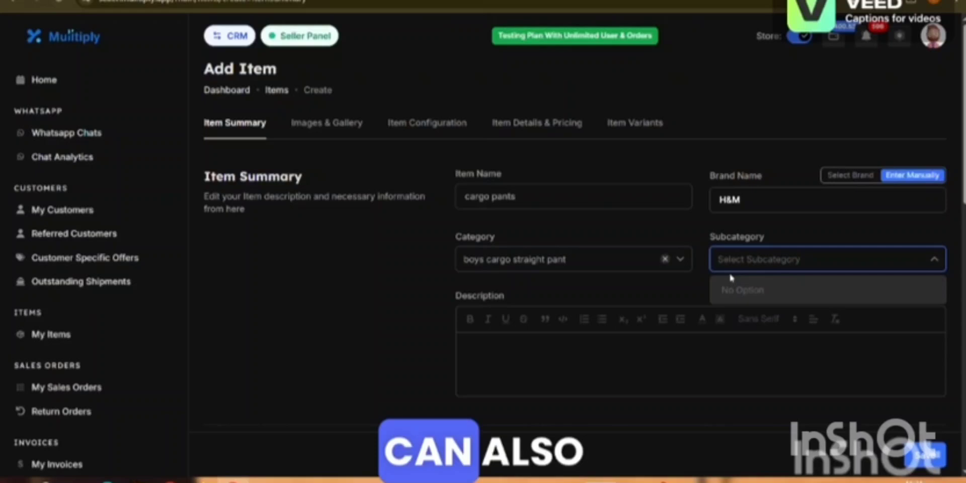
left_click(669, 287)
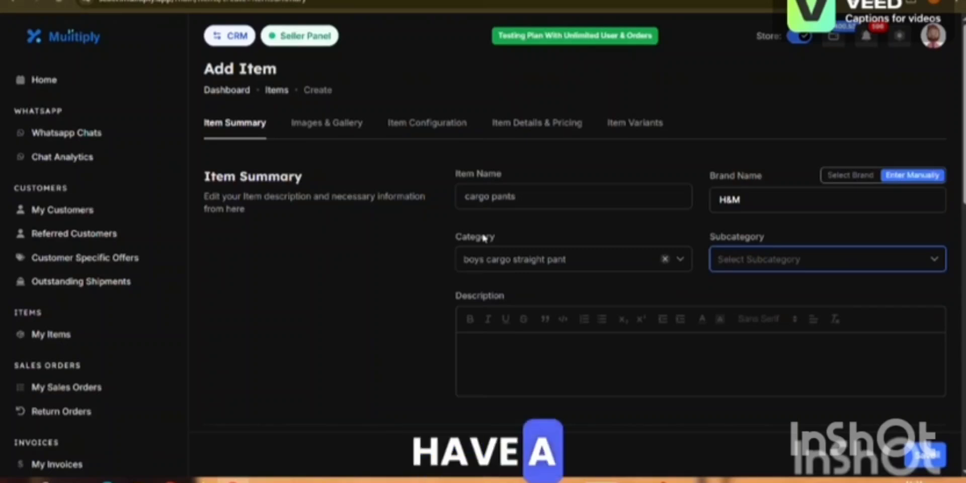
- Write the item description "cargo pants straight fit", correcting the misspelled word
left_click(499, 364)
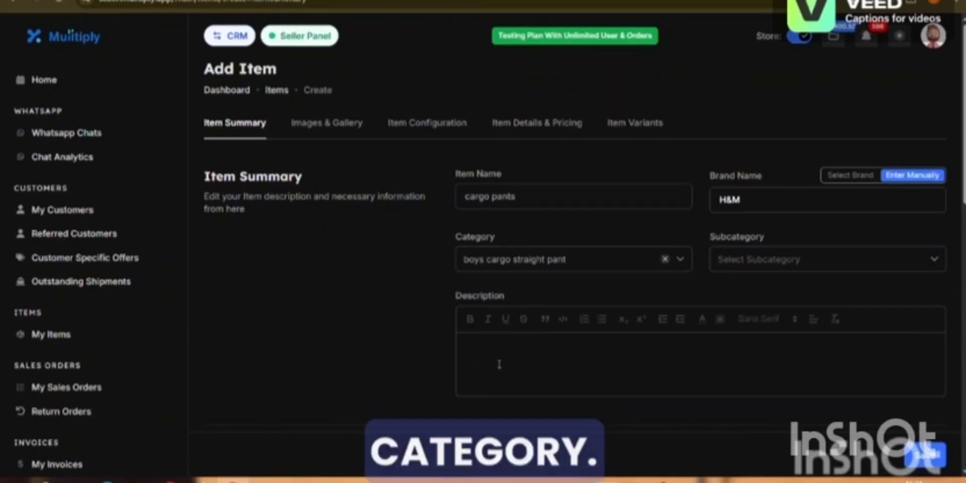
type("cargo pan")
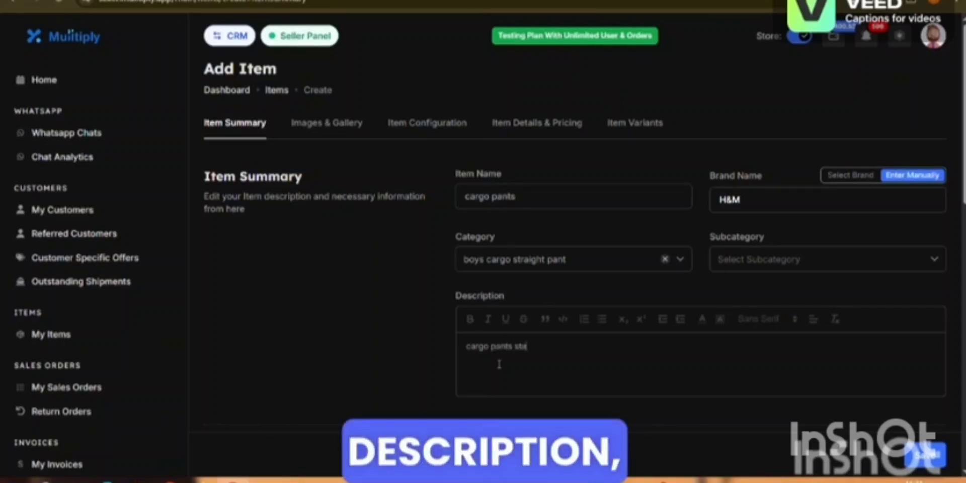
type("ts stra")
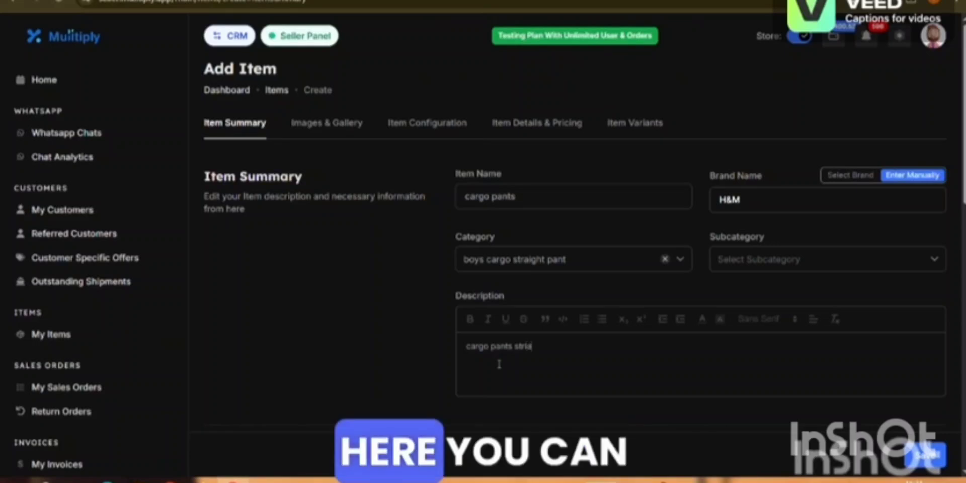
type("aght fit")
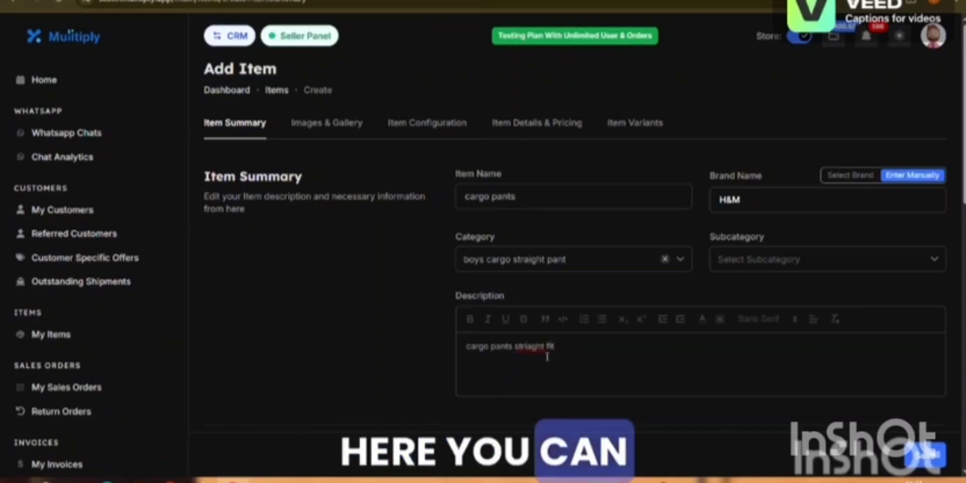
double_click(533, 347)
key("BackSpace")
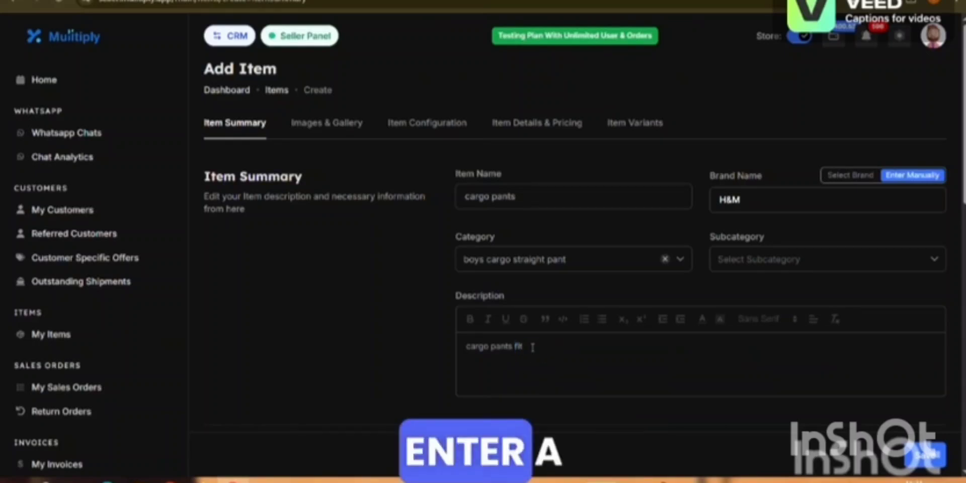
key("BackSpace")
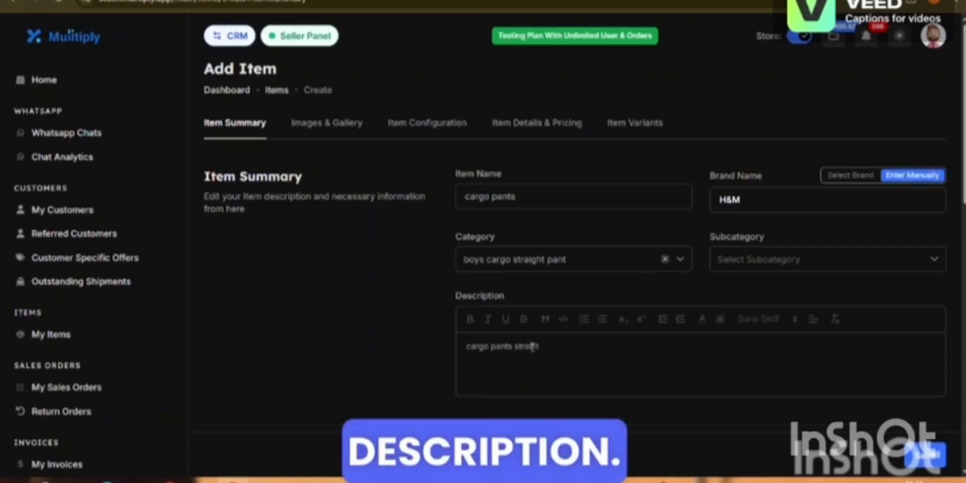
- Upload shapes.avif from the Documents folder as the item image
scroll(532, 347, "down", 5)
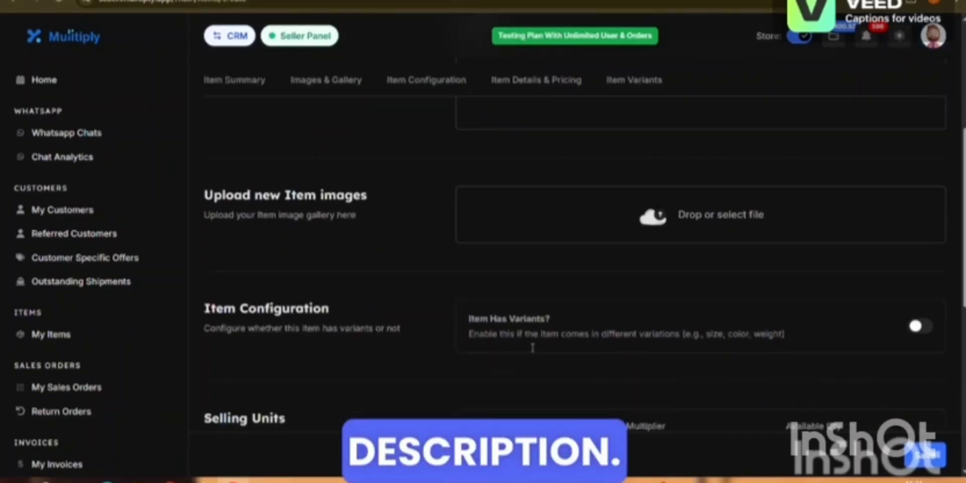
scroll(679, 291, "up", 1)
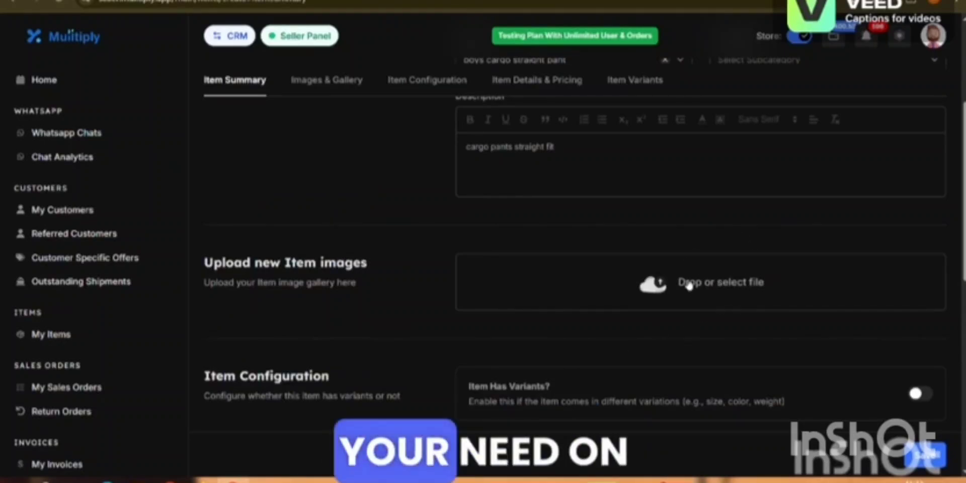
left_click(709, 286)
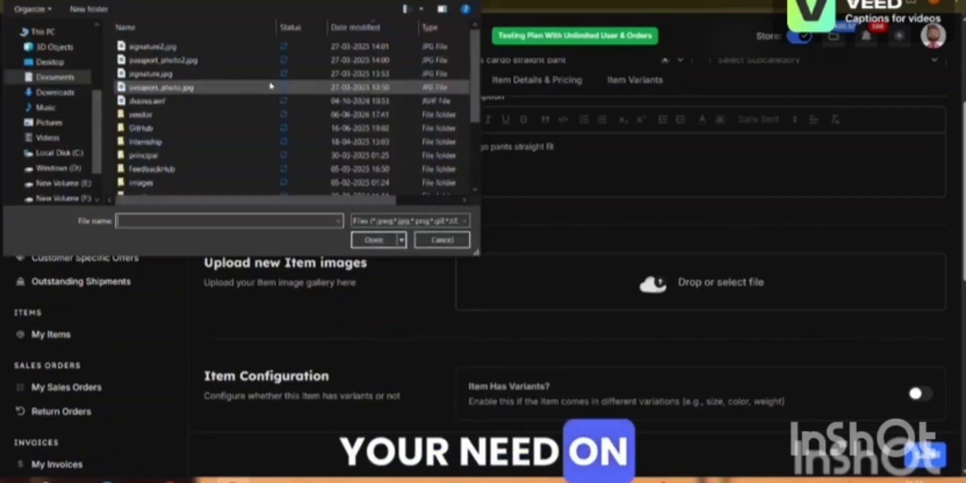
left_click(143, 100)
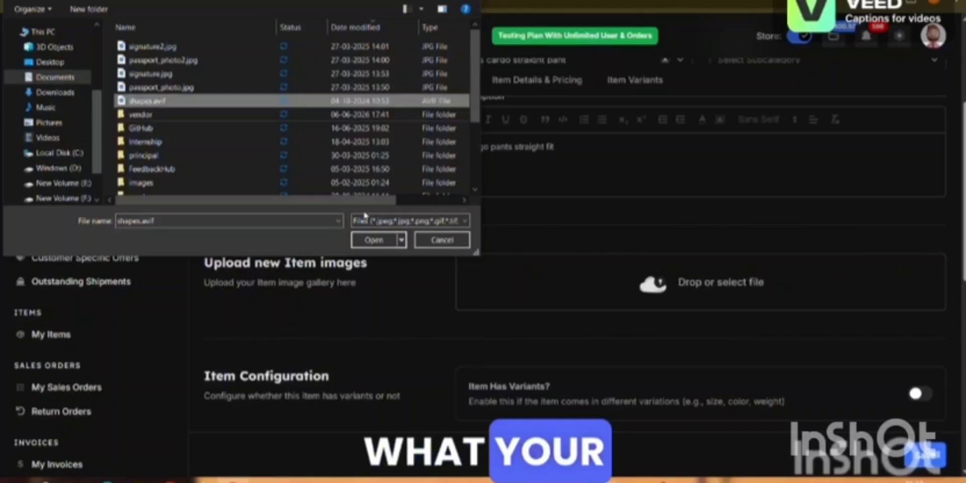
left_click(378, 240)
- Enable variants for the item and define a variant option named "size" with the value 28
scroll(526, 298, "down", 5)
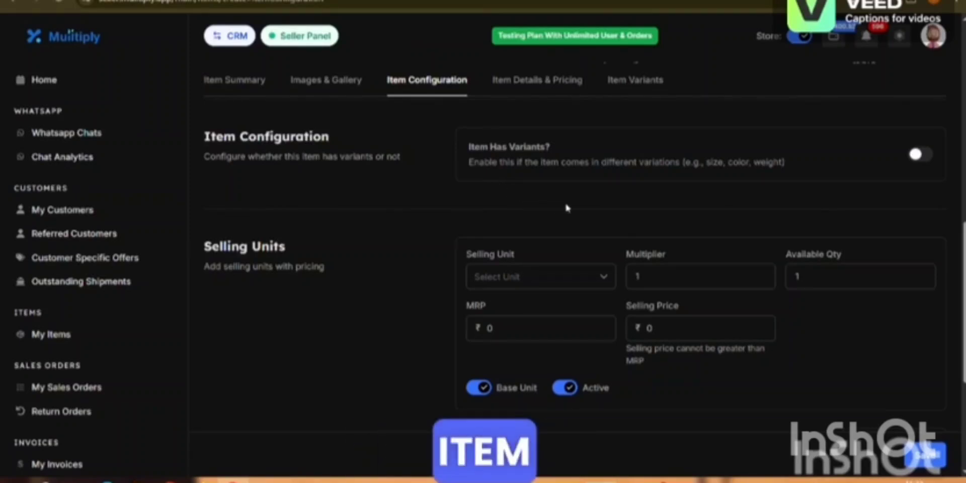
left_click(921, 155)
scroll(583, 211, "down", 1)
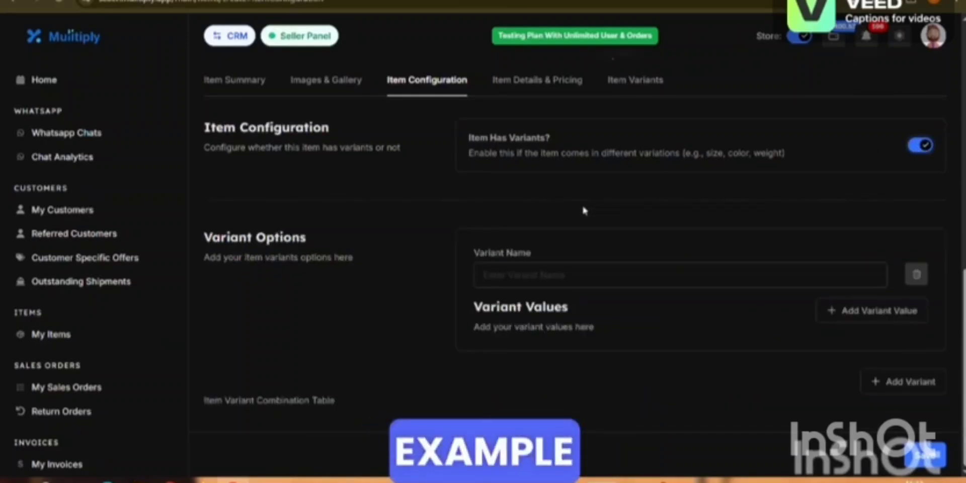
left_click(505, 272)
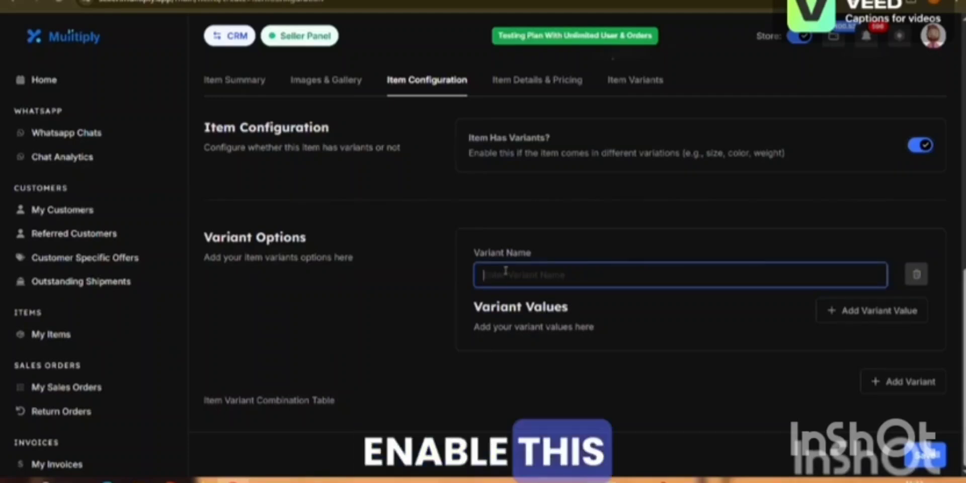
type("size")
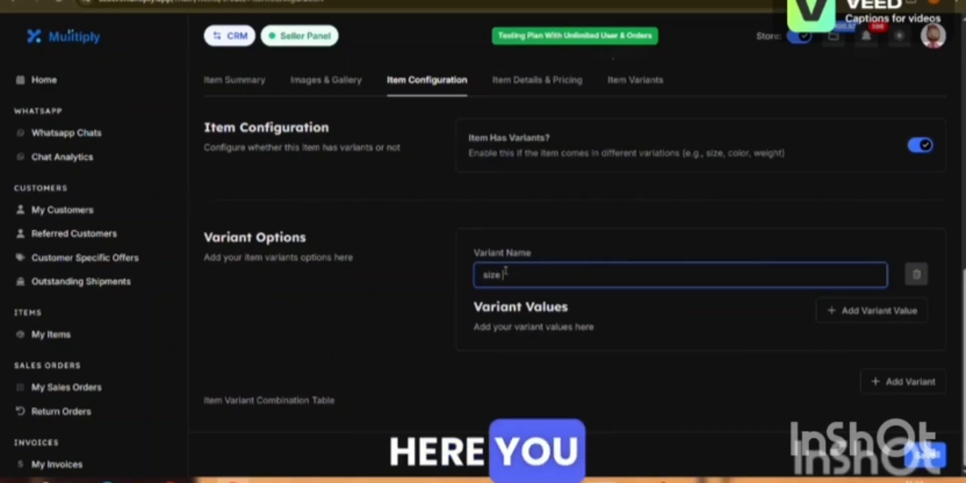
left_click(847, 309)
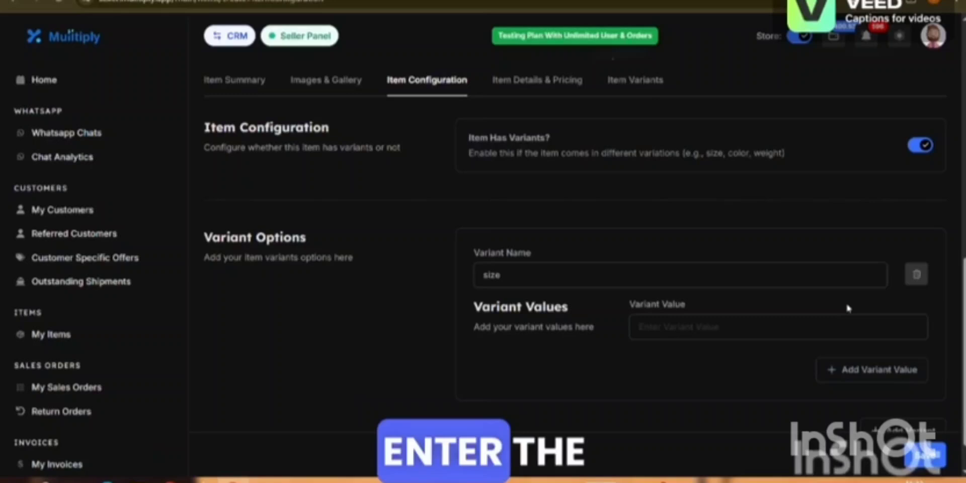
left_click(687, 330)
type("28")
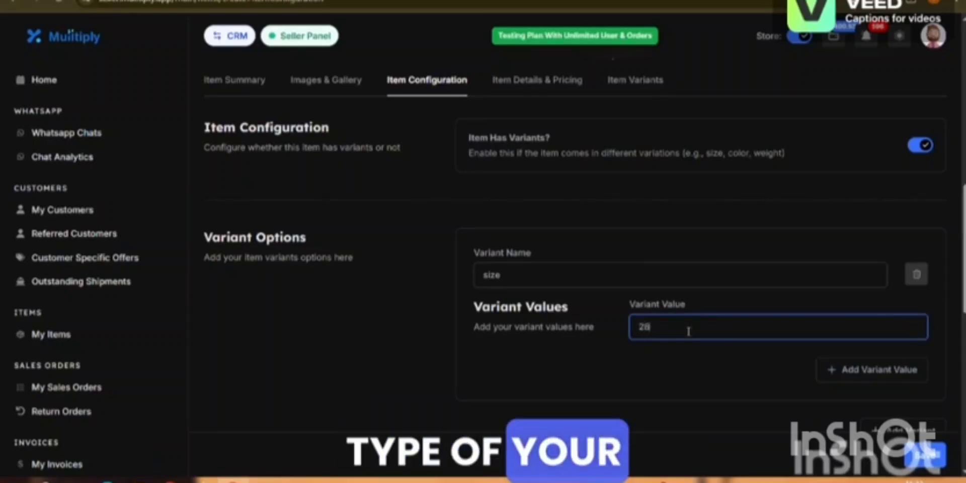
- Add a second variant option named "colour" with the value "blue"
scroll(720, 412, "down", 2)
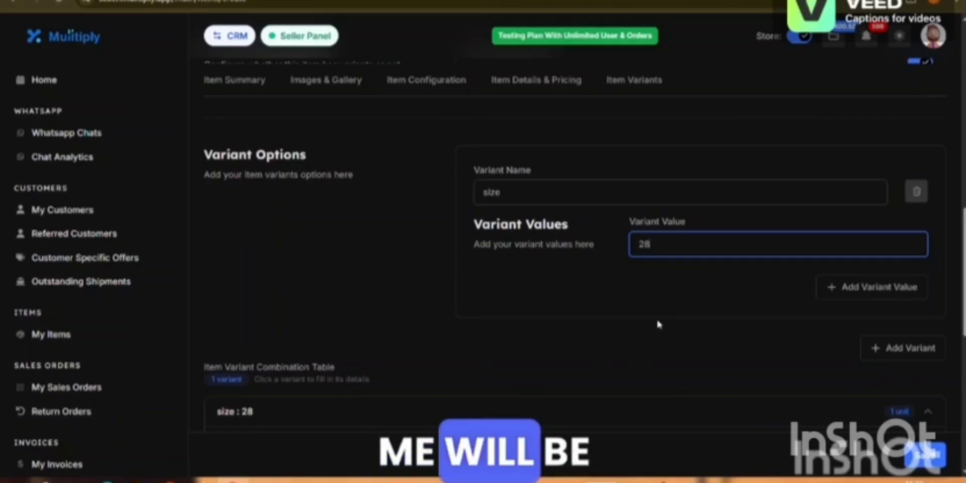
left_click(670, 298)
left_click(880, 348)
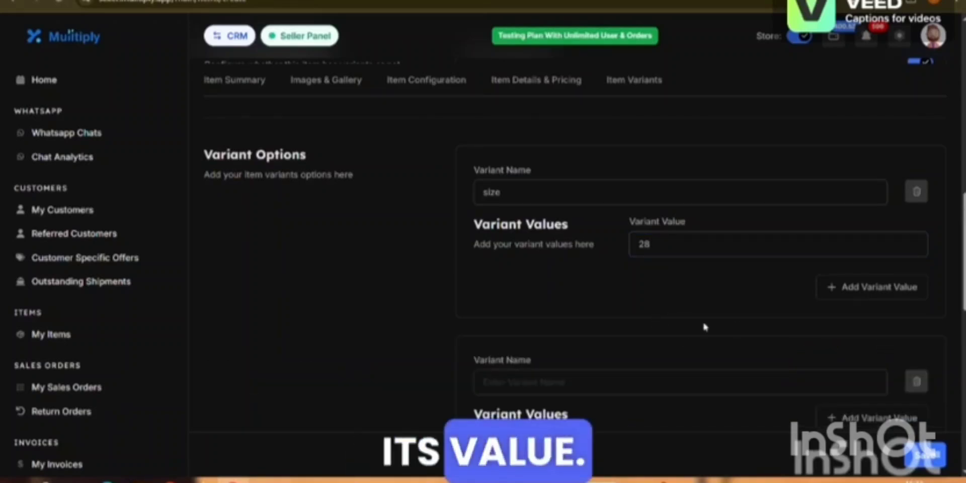
scroll(702, 319, "down", 2)
left_click(575, 301)
type("colour")
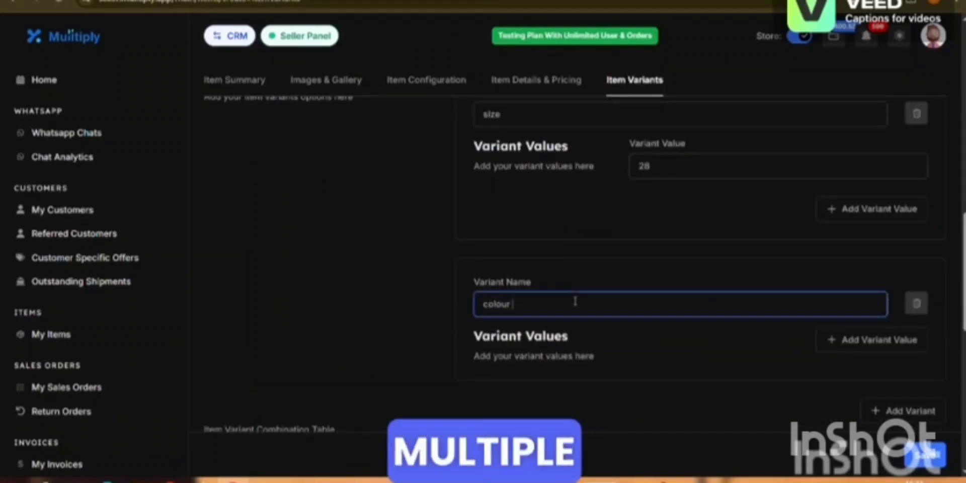
left_click(864, 339)
left_click(751, 353)
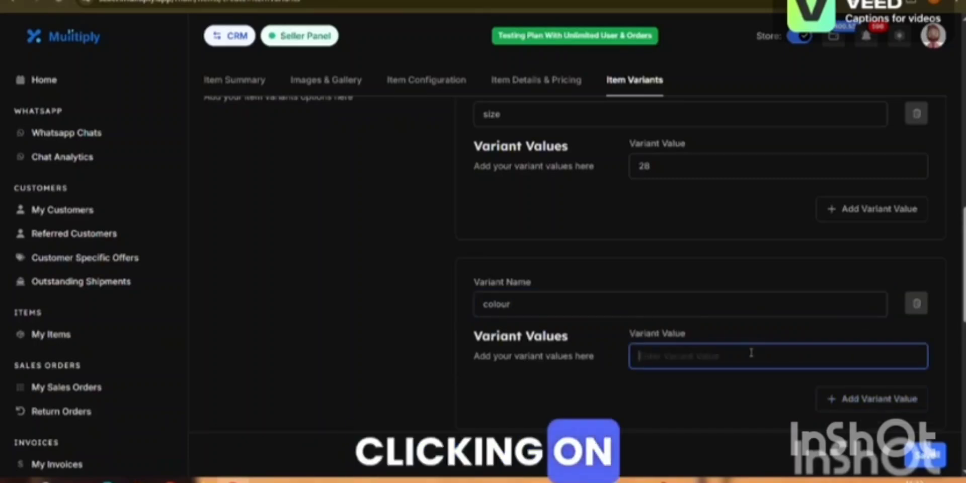
type("blue")
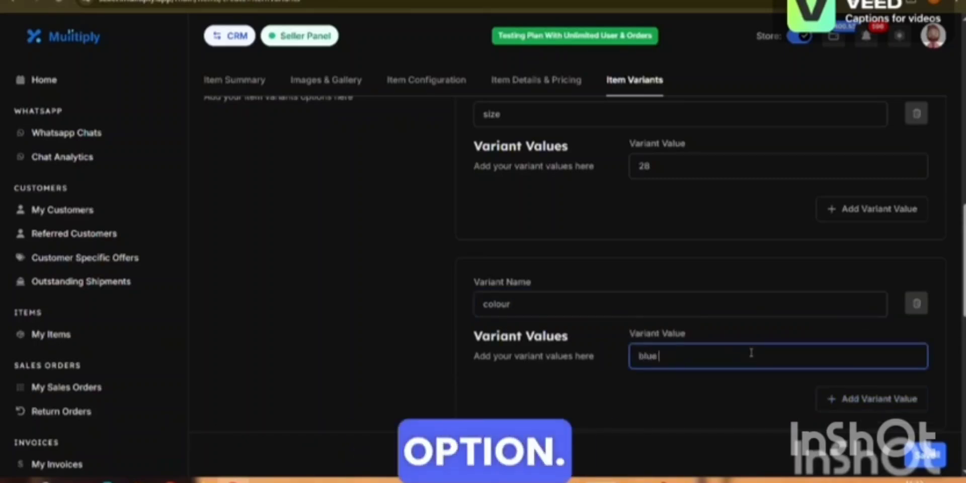
- Enter 001 as the product code of the size 28 / colour blue variant
left_click(722, 406)
scroll(721, 407, "down", 5)
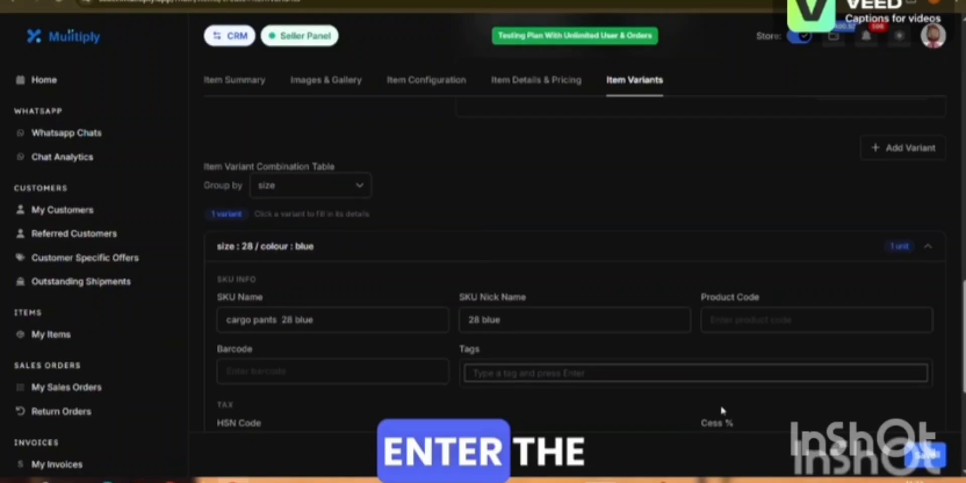
scroll(291, 269, "down", 2)
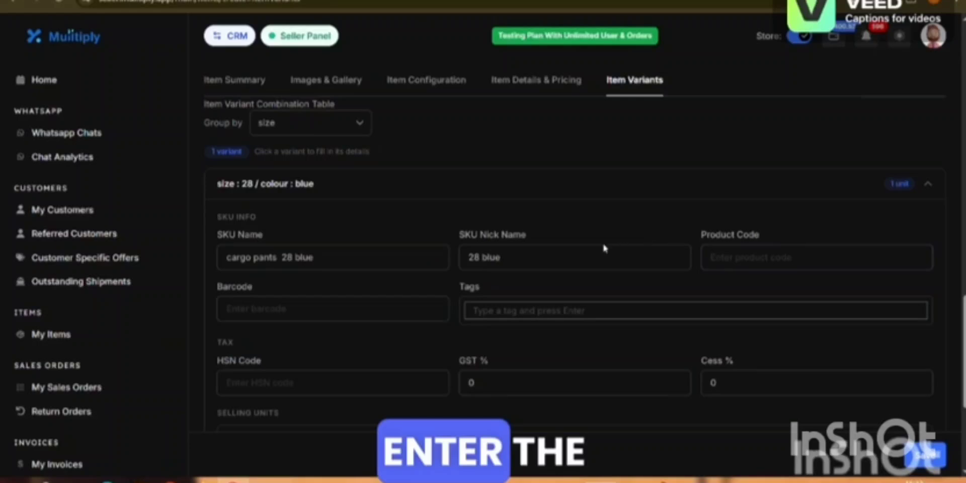
scroll(604, 248, "down", 3)
left_click(738, 168)
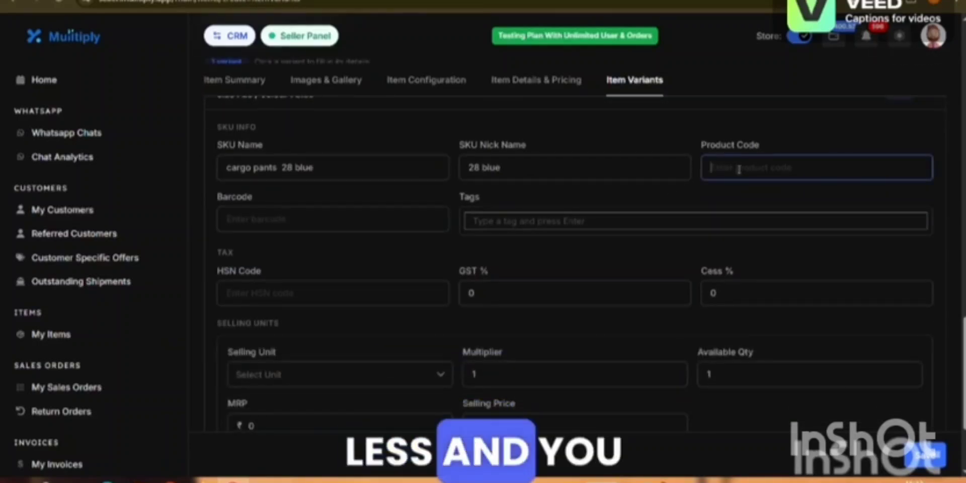
type("001")
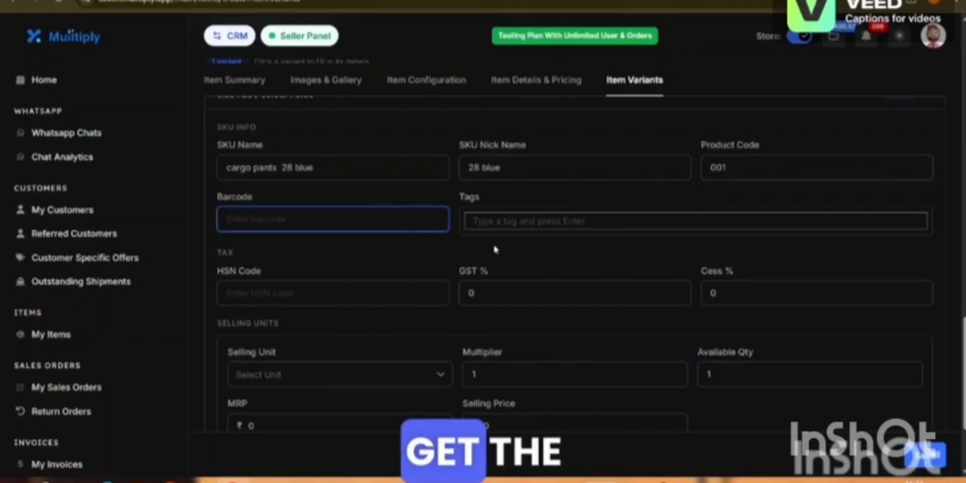
- Add the tags "jeans" and "pants" to the size 28 blue variant
left_click(489, 217)
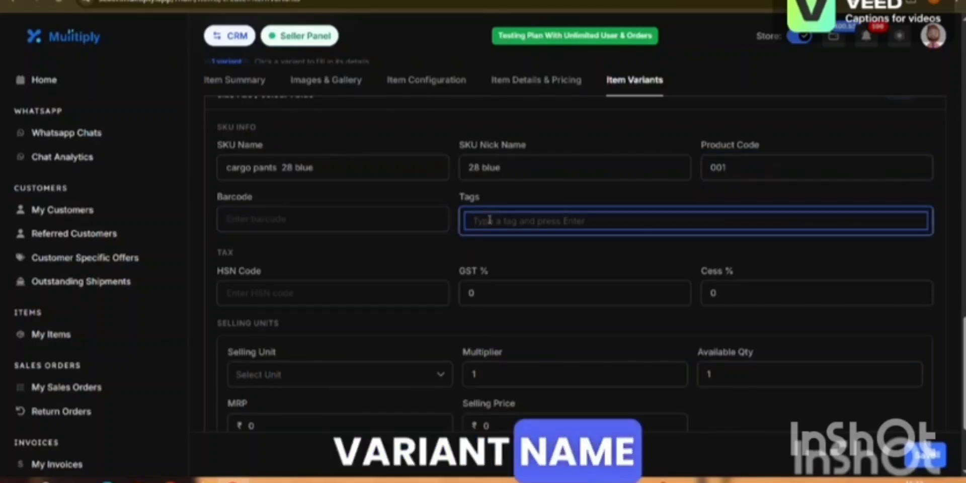
type("jeans")
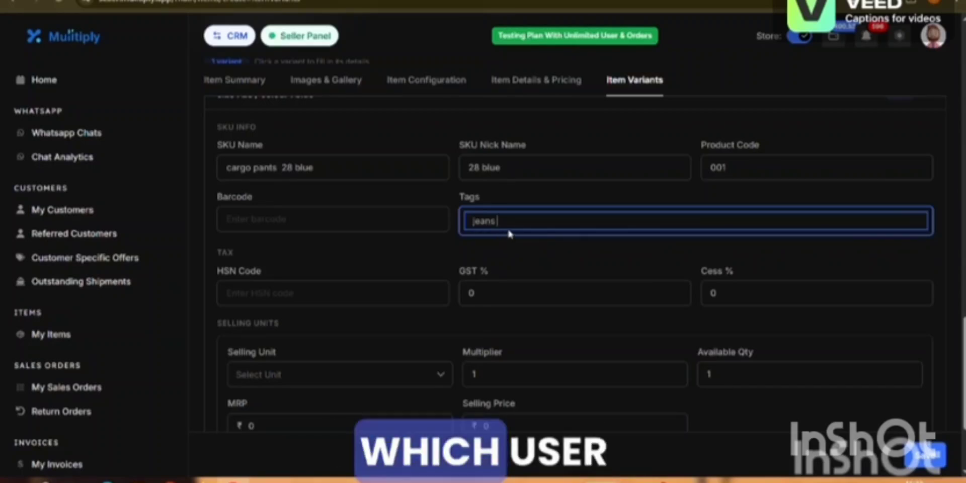
key("Return")
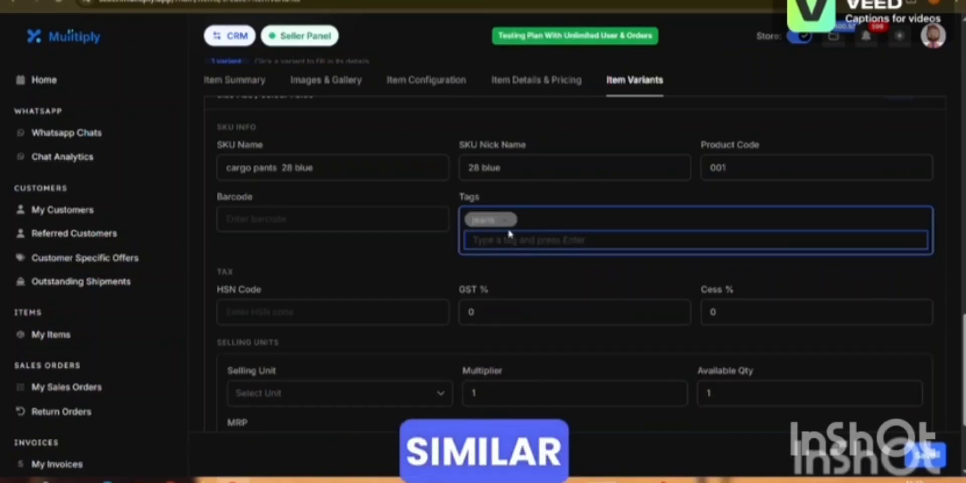
type("pants")
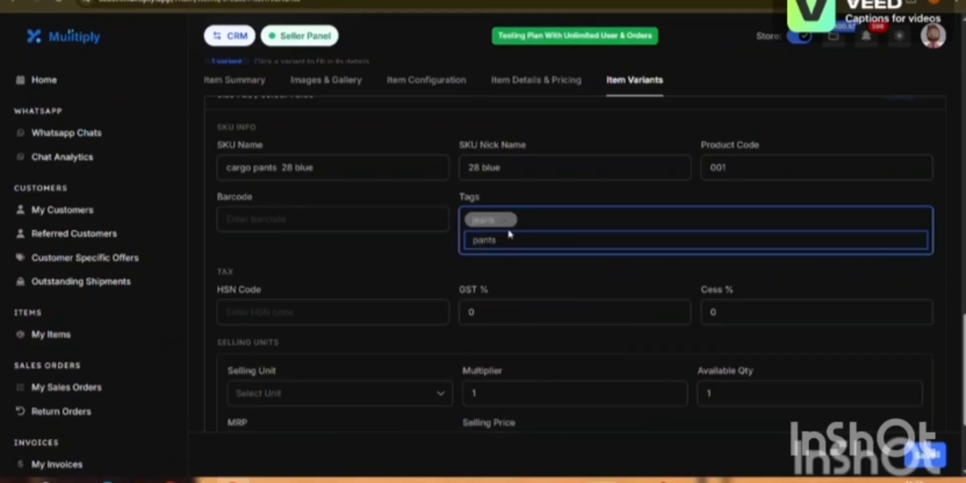
key("Return")
- Set the variant's GST to 18% and its Cess to 9%, leaving the HSN code empty
scroll(297, 265, "down", 3)
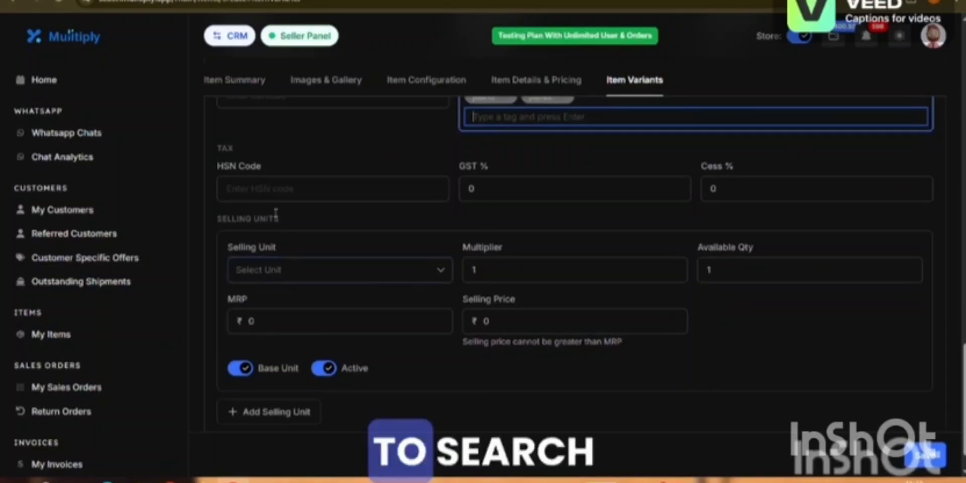
left_click(227, 188)
left_click(492, 188)
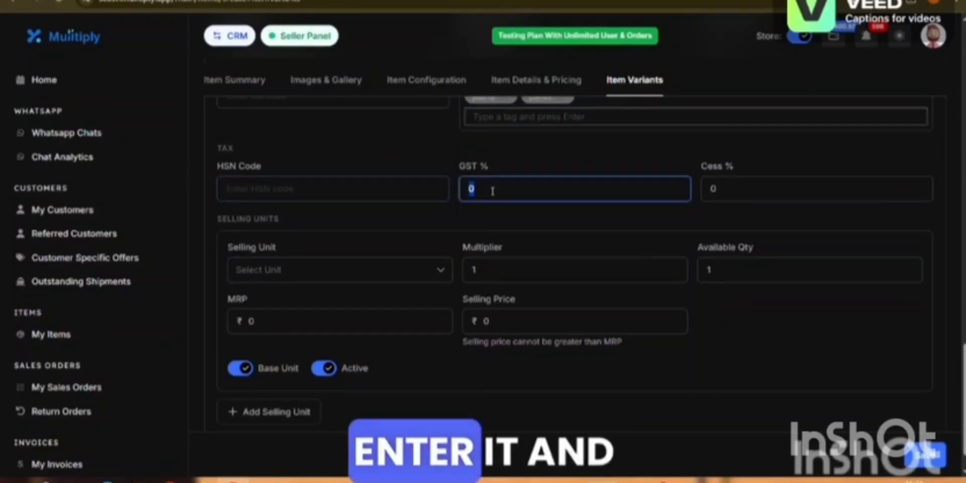
type("18")
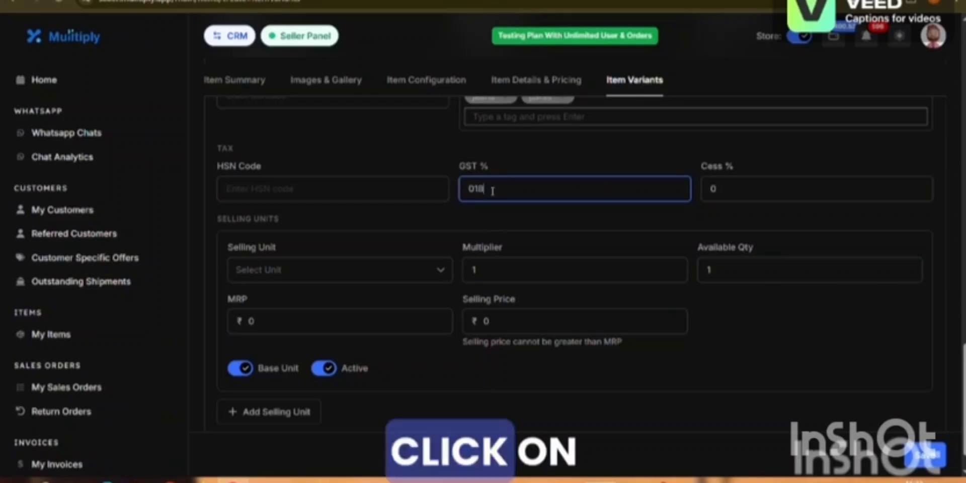
left_click(712, 195)
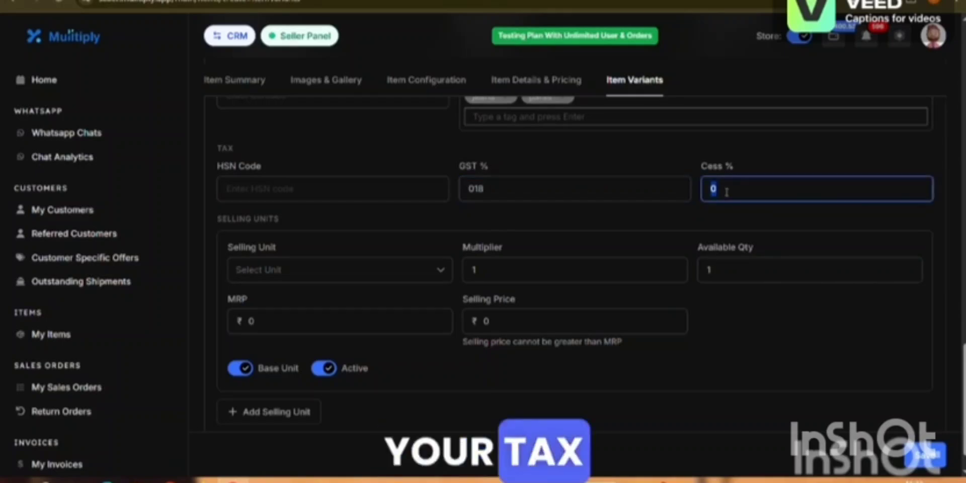
left_click(271, 330)
- Choose SINGLE as the selling unit of the size 28 blue variant
scroll(270, 330, "down", 1)
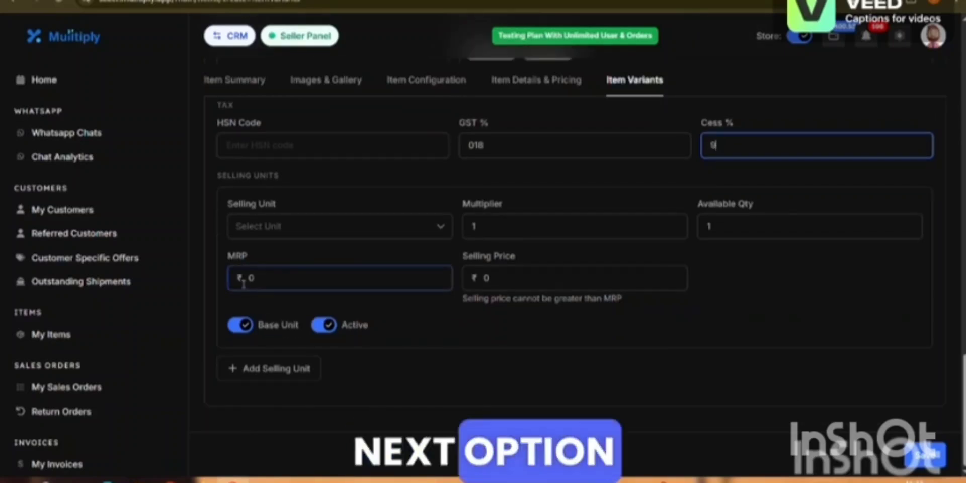
left_click(297, 231)
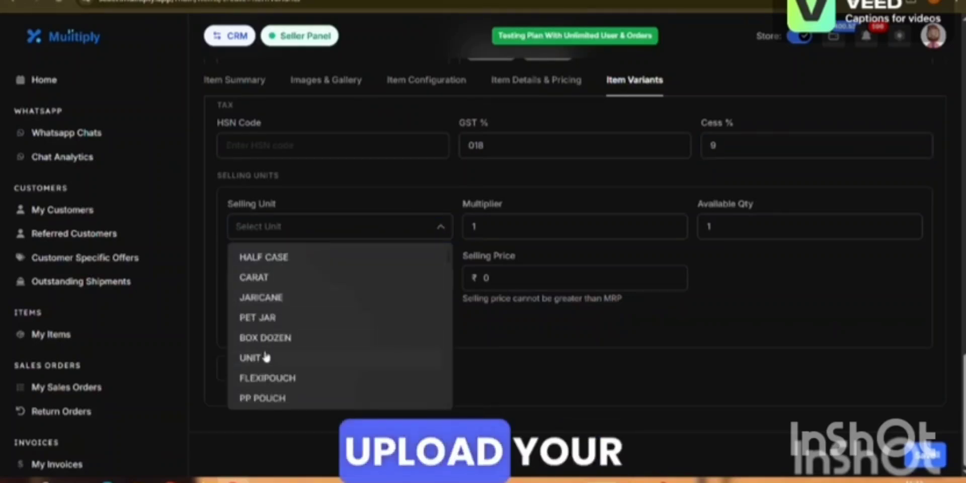
scroll(266, 357, "down", 1)
scroll(266, 356, "down", 5)
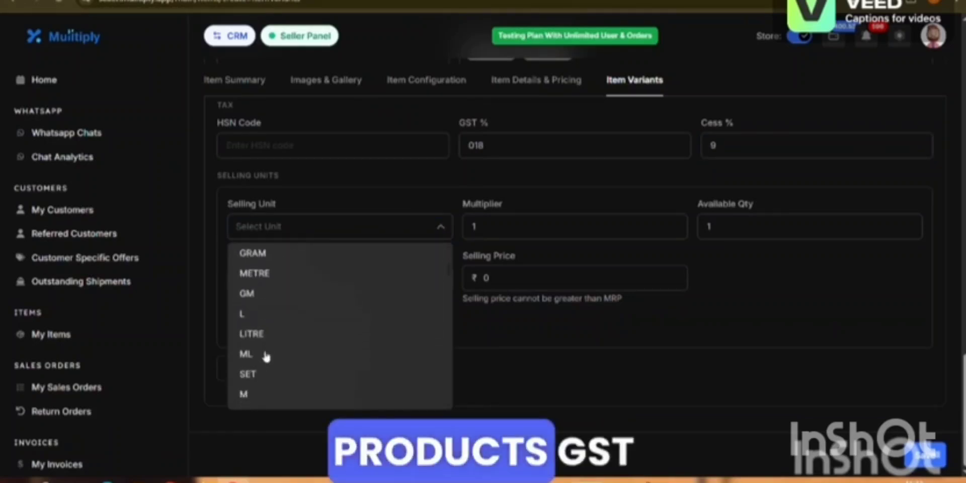
scroll(266, 357, "down", 3)
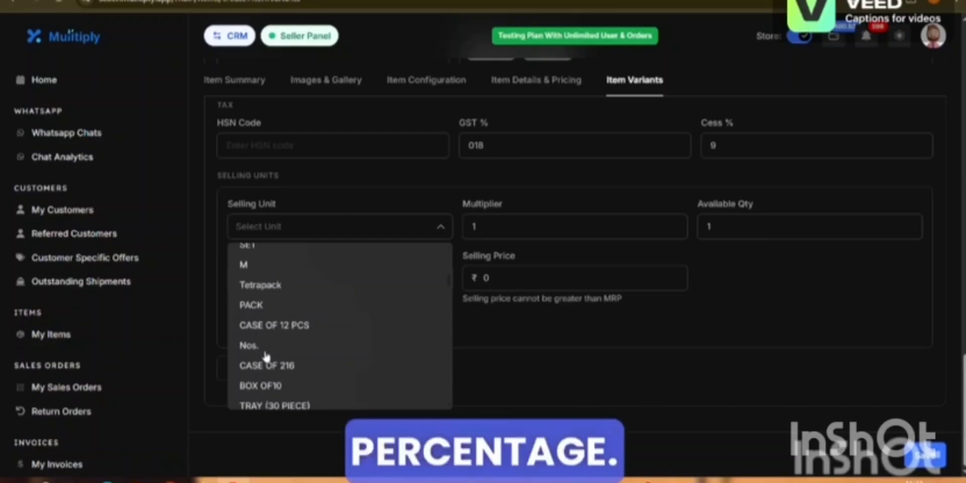
scroll(265, 356, "down", 4)
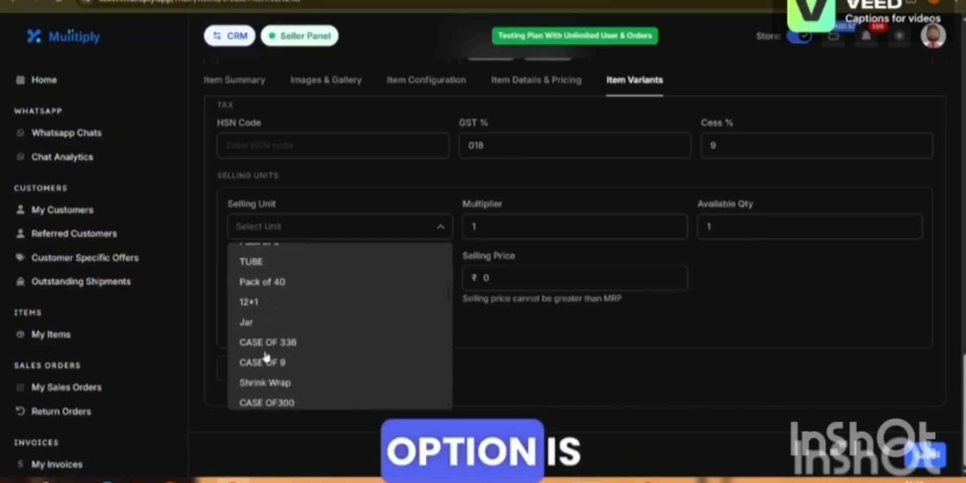
scroll(266, 356, "down", 8)
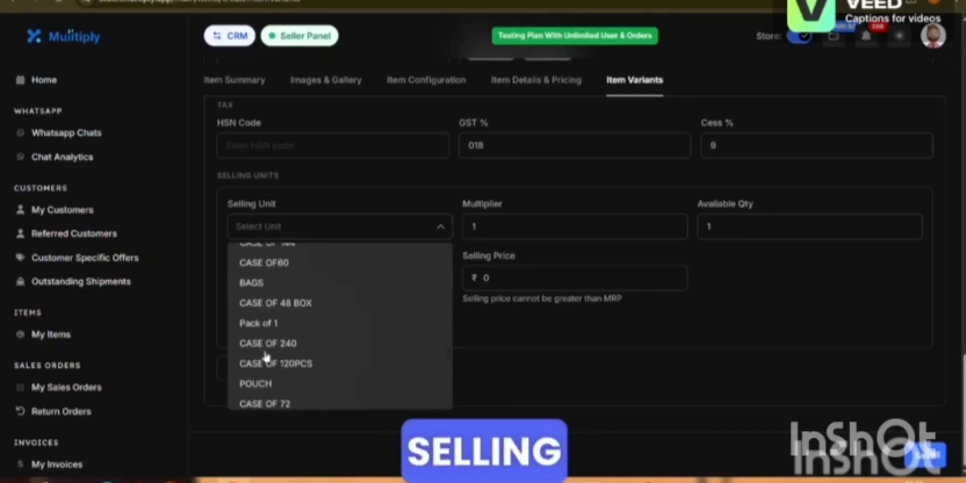
scroll(266, 356, "down", 4)
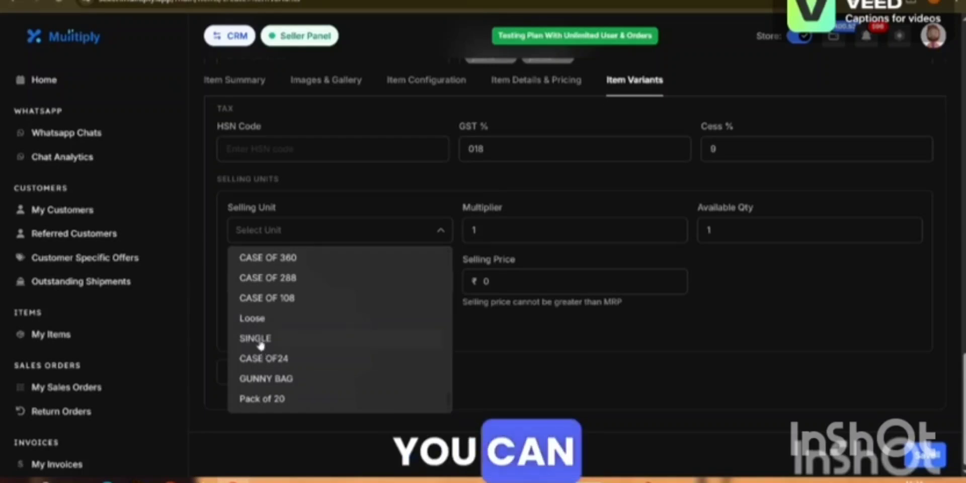
left_click(259, 342)
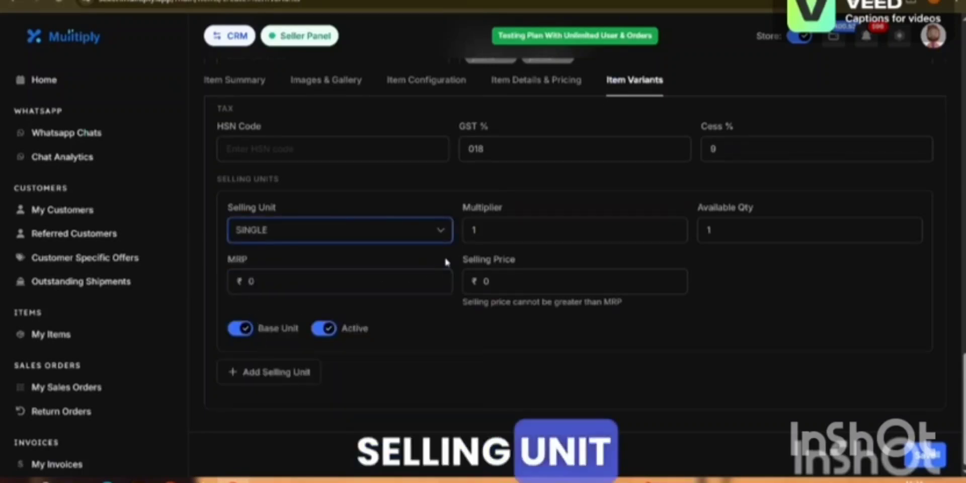
- Give the SINGLE unit an available quantity of 20 and an MRP and selling price of ₹1000 each, and make it inactive
left_click(721, 231)
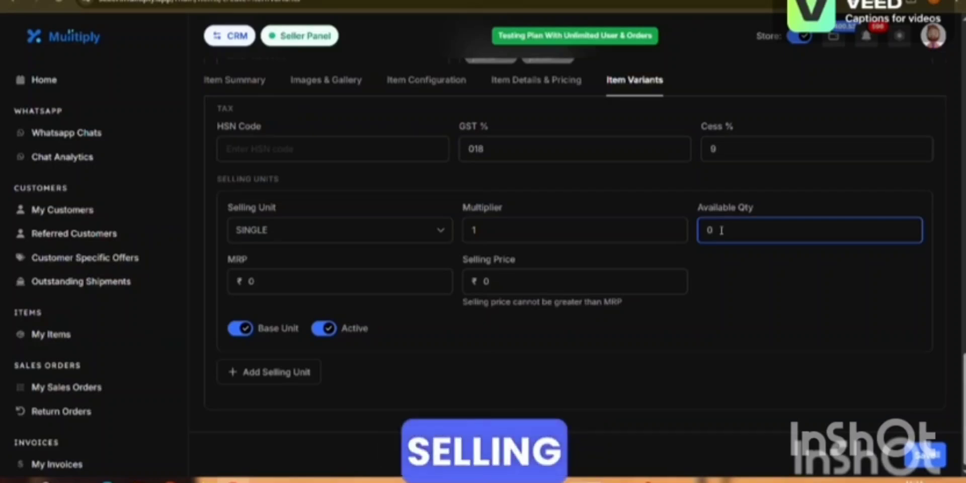
type("020")
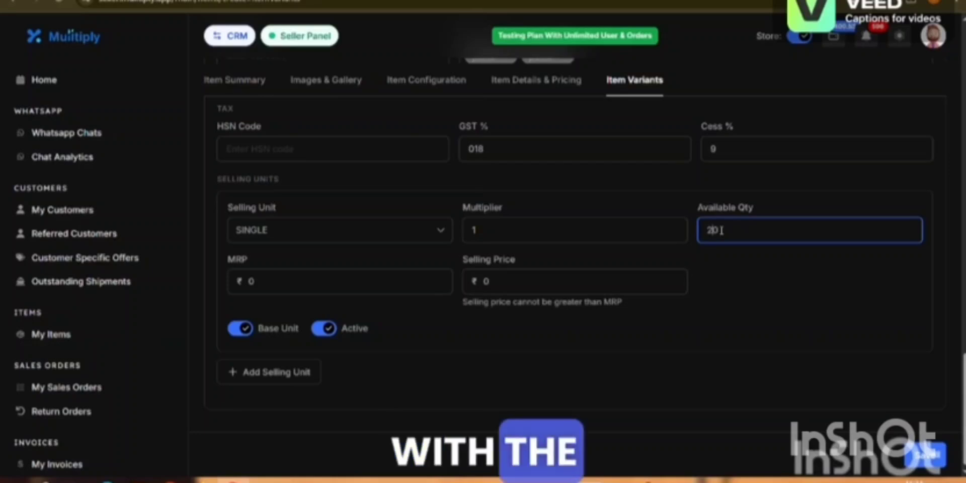
left_click(256, 279)
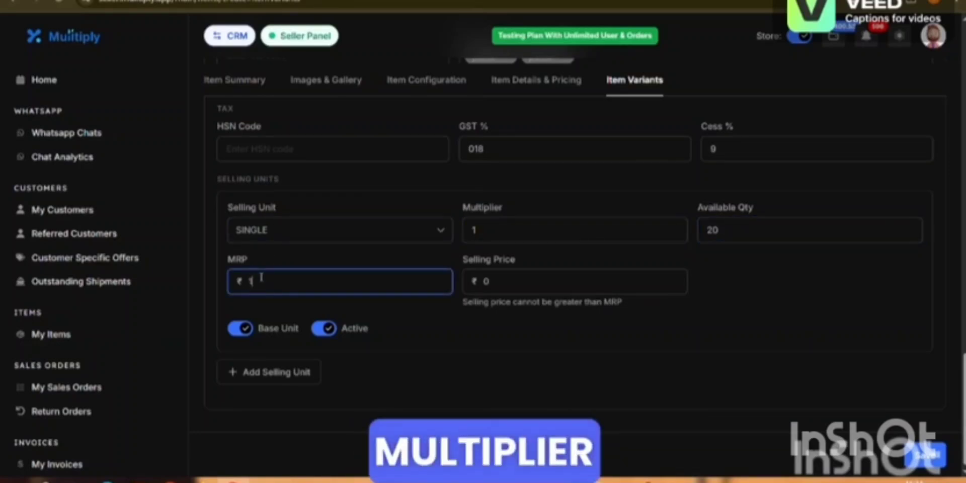
left_click(505, 291)
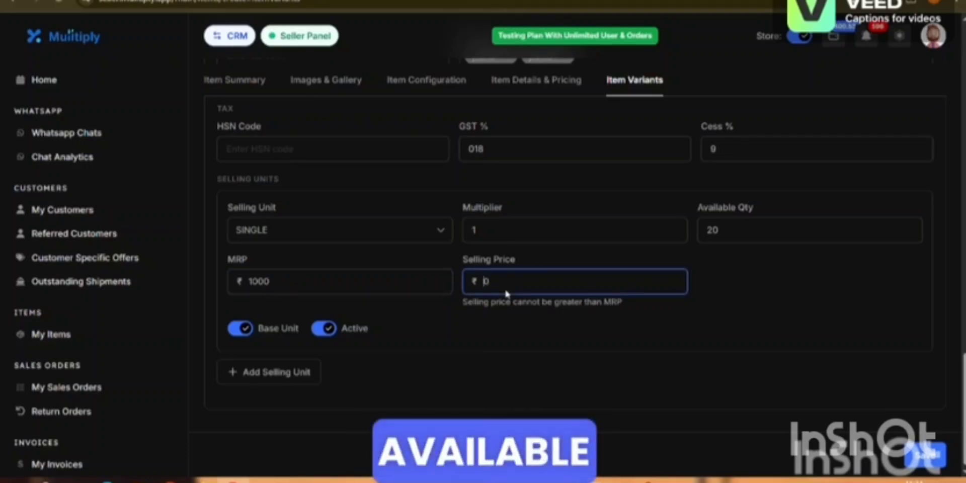
type("1000")
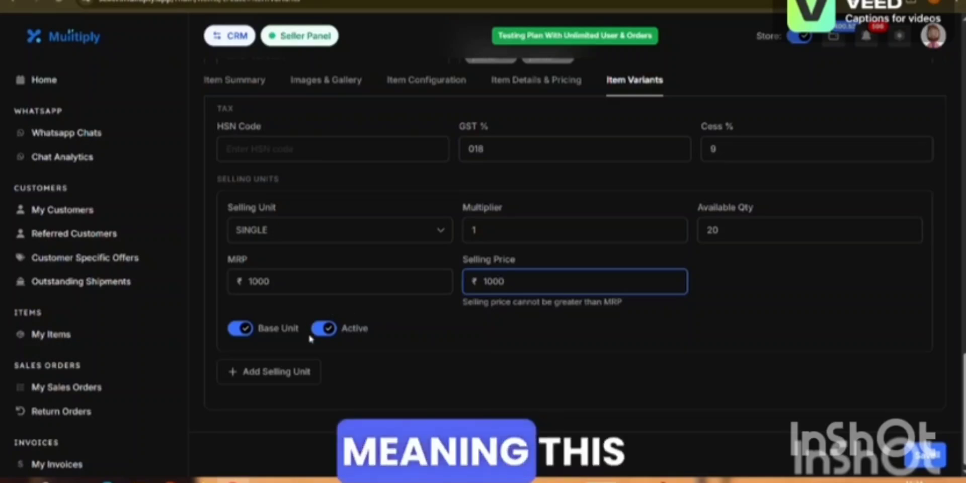
left_click(325, 328)
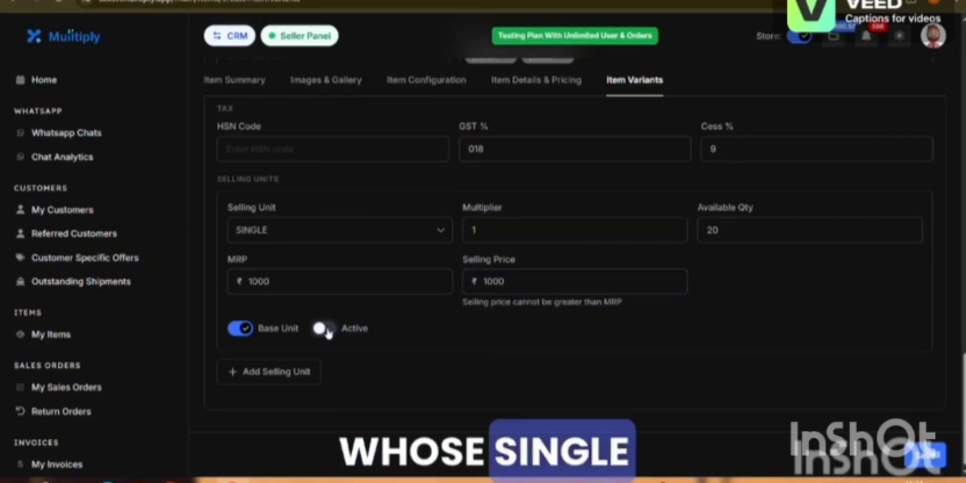
- Add a second selling unit to the variant and choose Pack of 5 for it
scroll(328, 334, "down", 1)
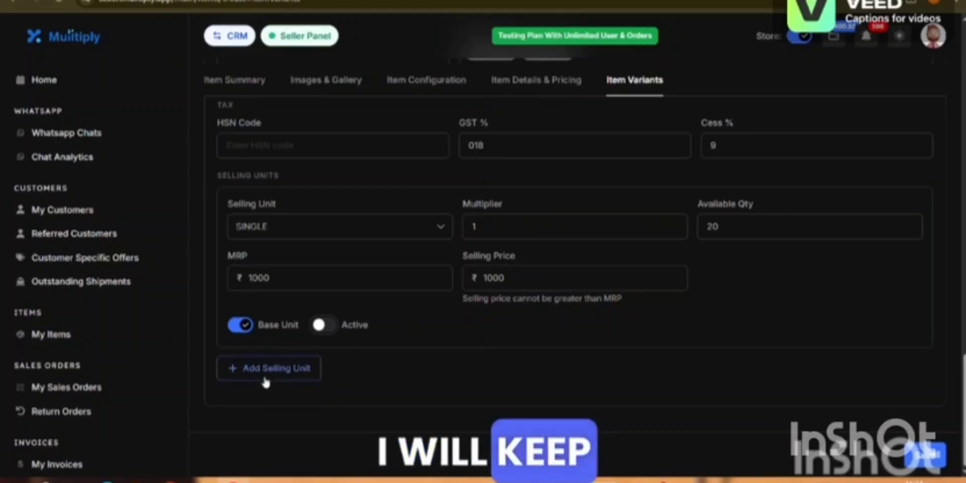
left_click(279, 368)
scroll(280, 370, "down", 3)
scroll(281, 370, "down", 1)
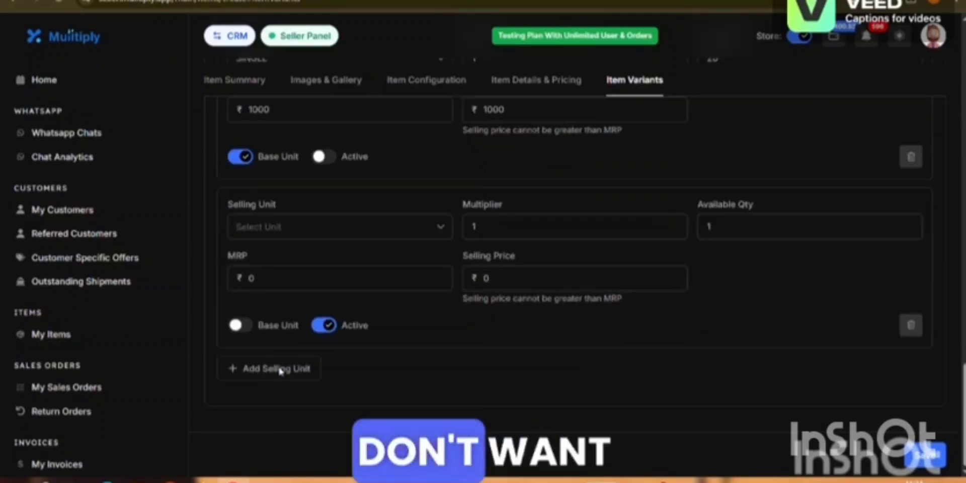
left_click(286, 227)
scroll(291, 330, "down", 5)
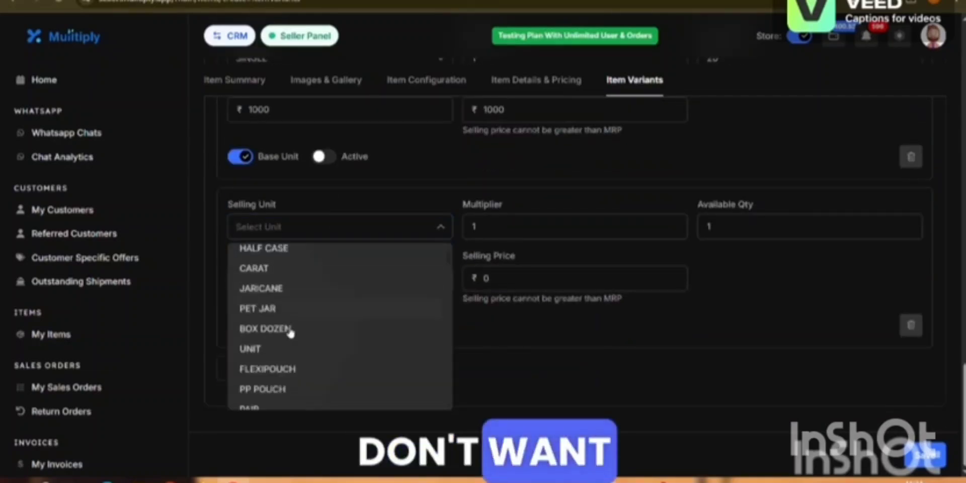
scroll(291, 333, "down", 5)
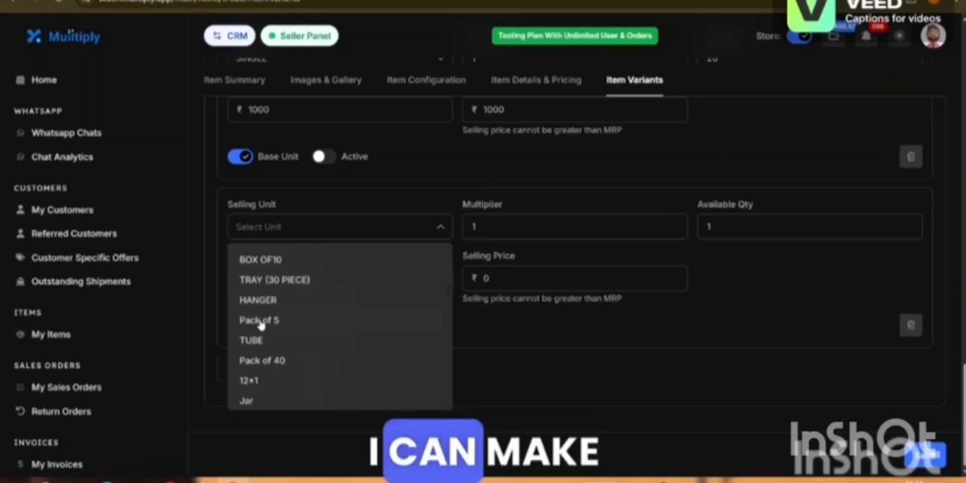
left_click(261, 325)
- Set the Pack of 5 unit's multiplier to 5 and its available quantity to 40
left_click(493, 226)
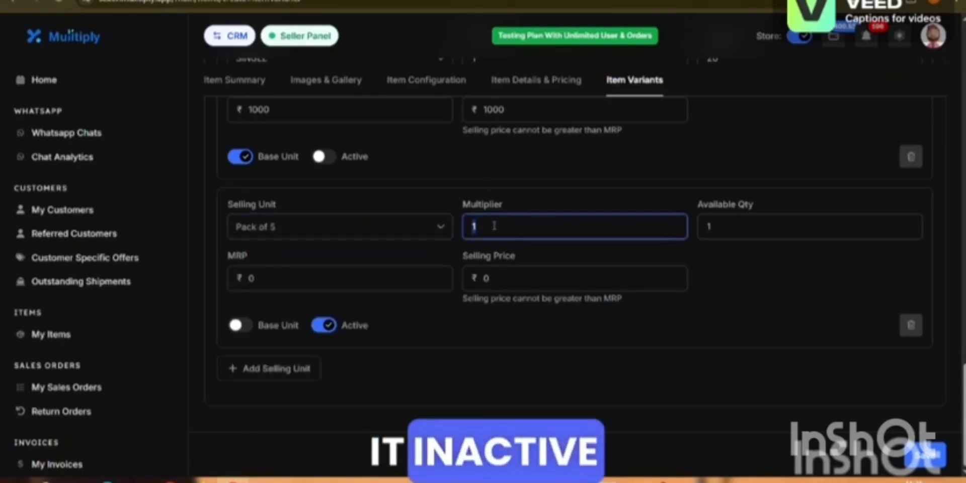
left_click(494, 225)
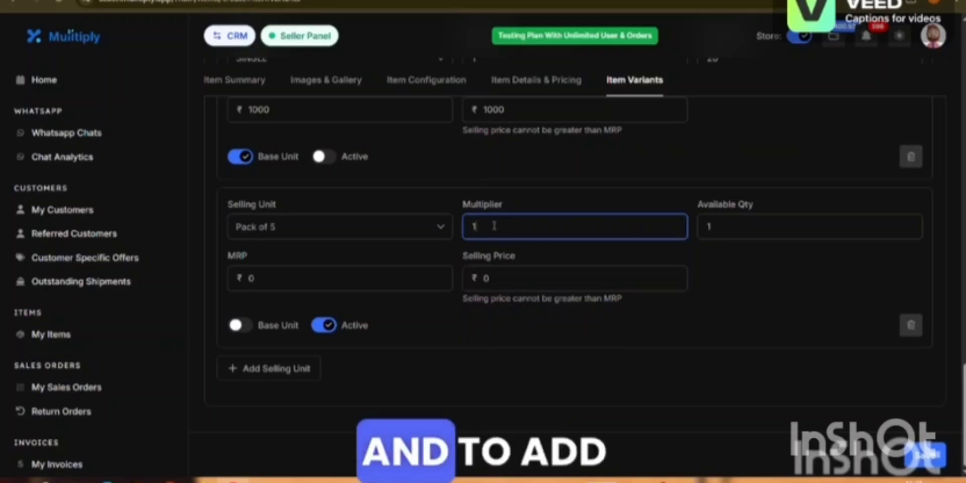
key("BackSpace")
type("5")
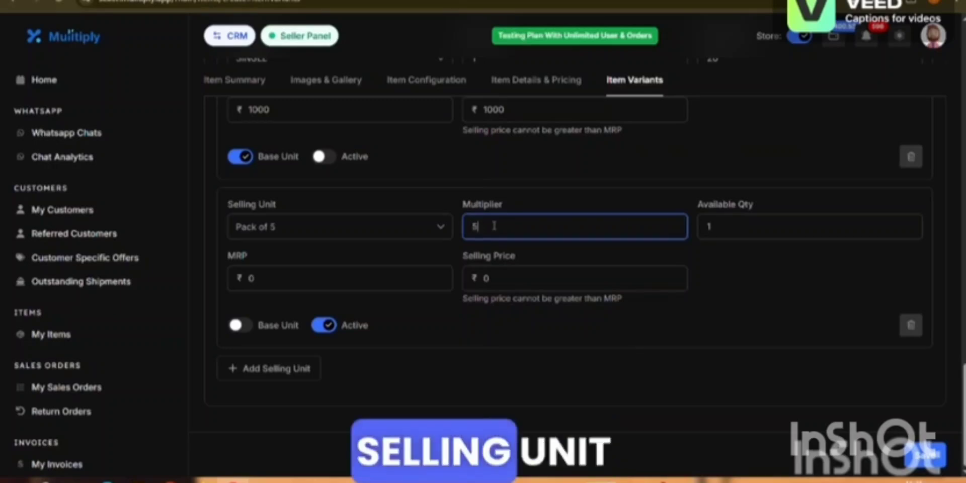
key("Tab")
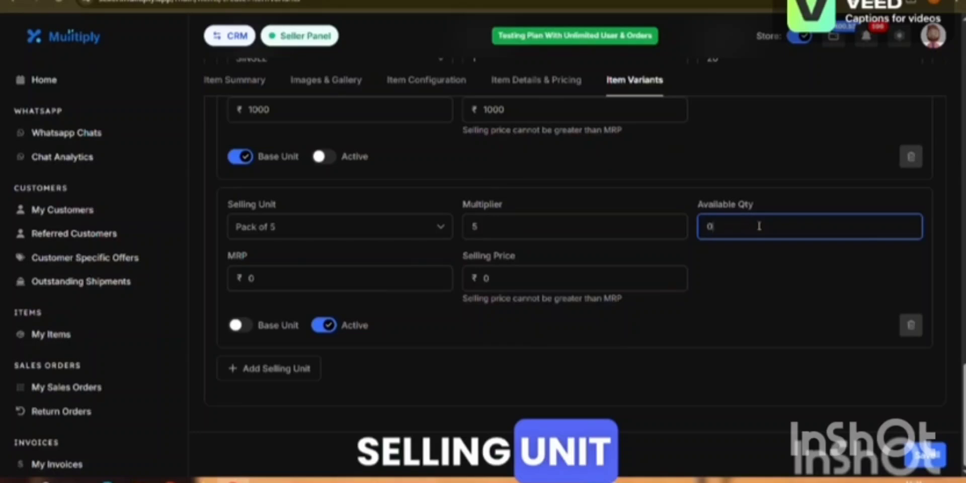
type("40")
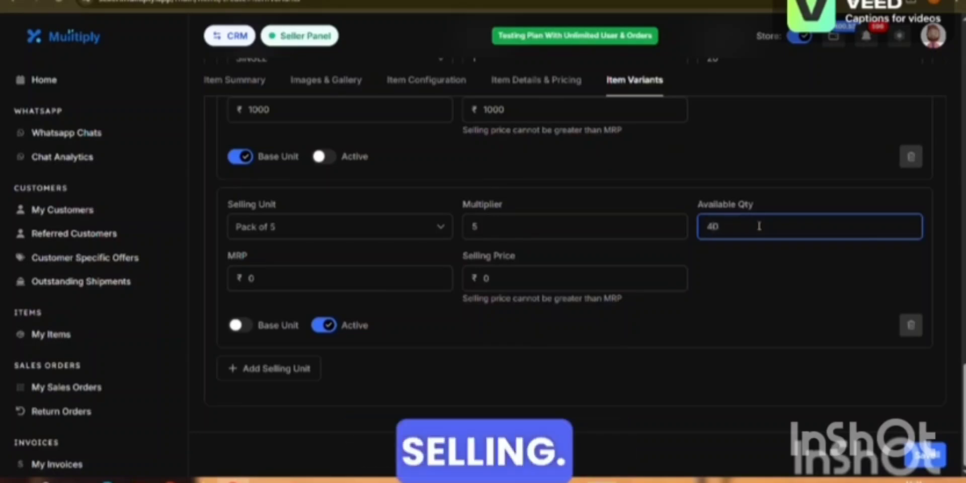
- Change the Pack of 5 unit's available quantity to 4, and set its MRP to ₹5000 and selling price to ₹500
key("BackSpace")
left_click(264, 277)
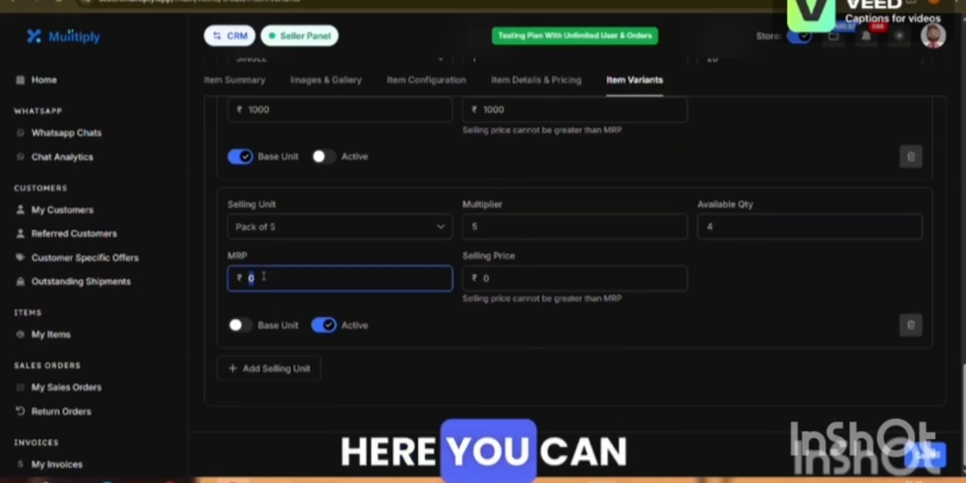
type("500")
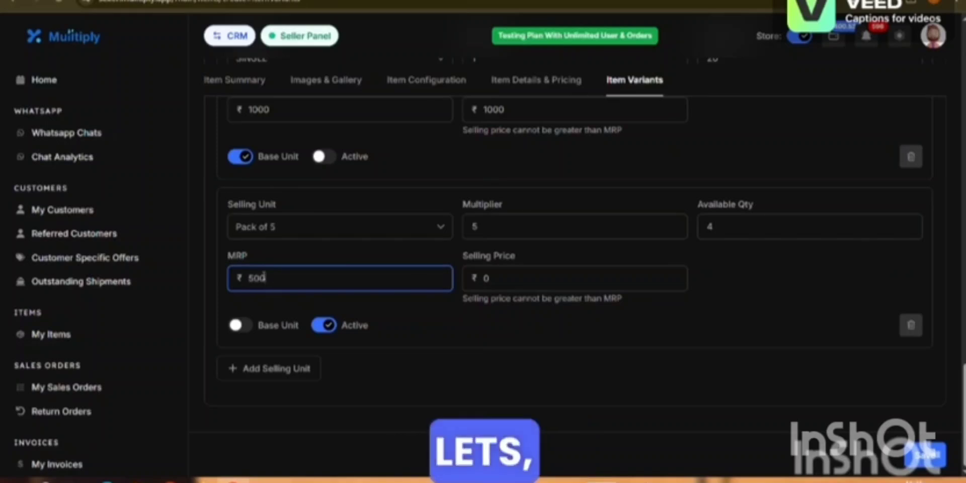
type("0")
left_click(510, 290)
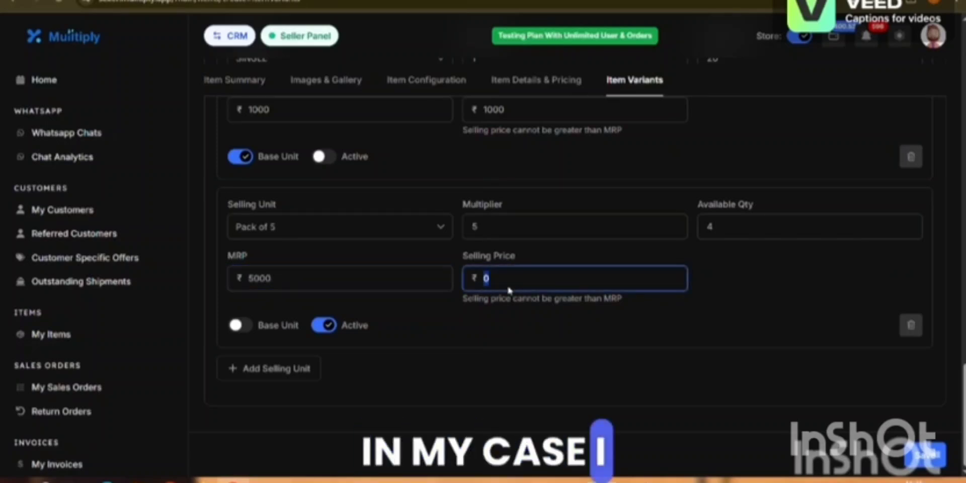
type("500")
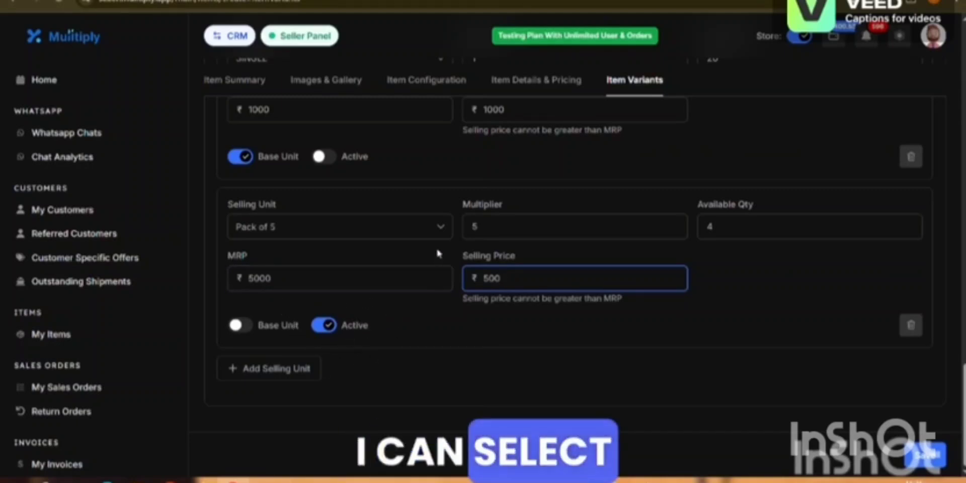
- Save the cargo pants item together with its variants and selling units
scroll(435, 246, "up", 5)
scroll(436, 245, "down", 5)
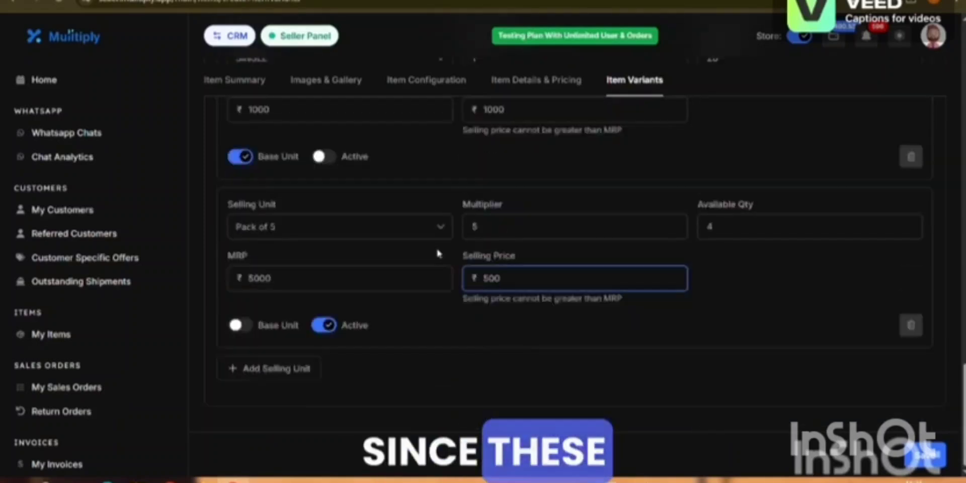
left_click(924, 455)
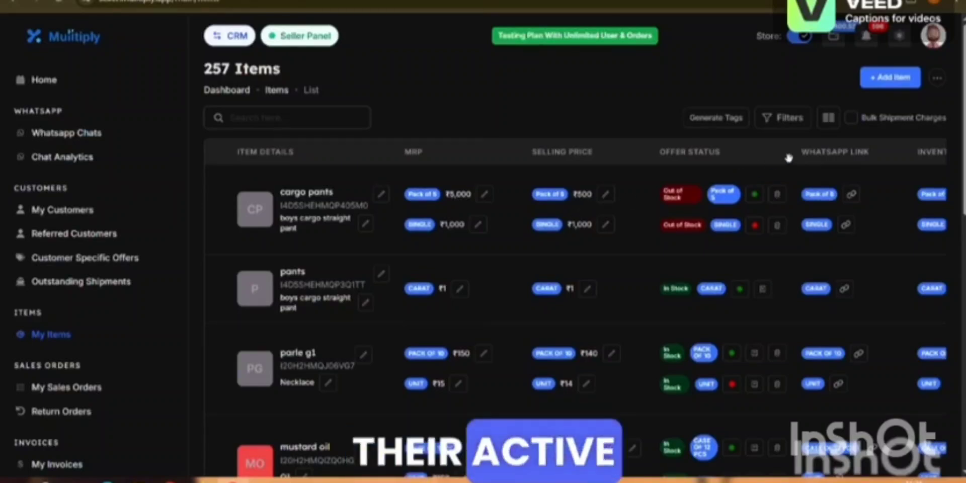
- Download the template file for uploading custom items in bulk and open it in Excel
left_click(936, 80)
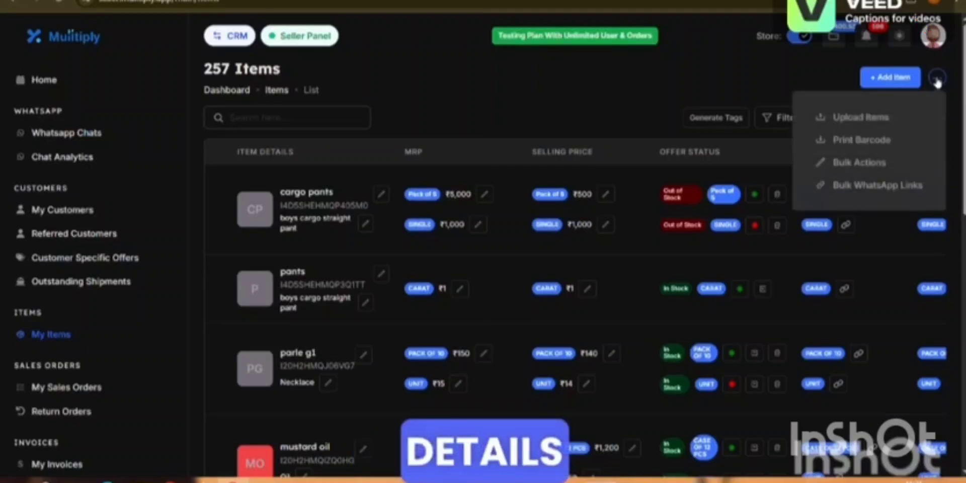
left_click(853, 121)
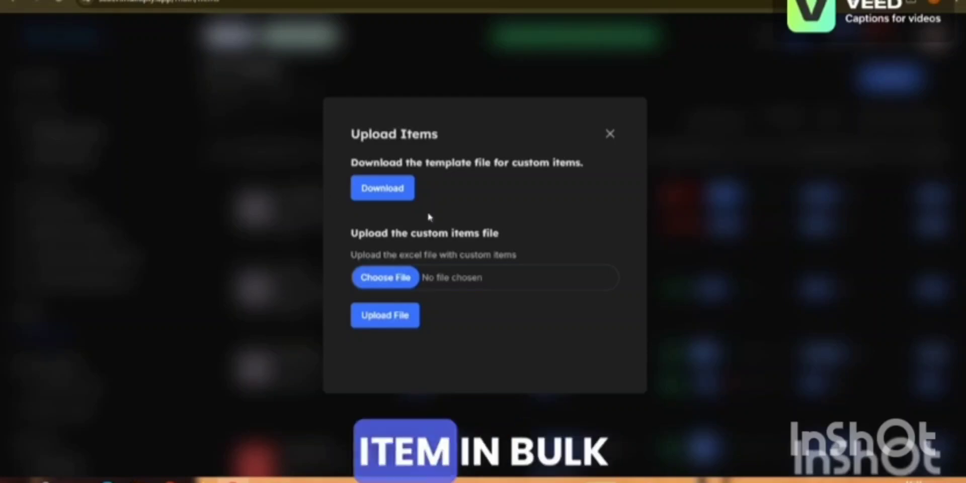
left_click(376, 190)
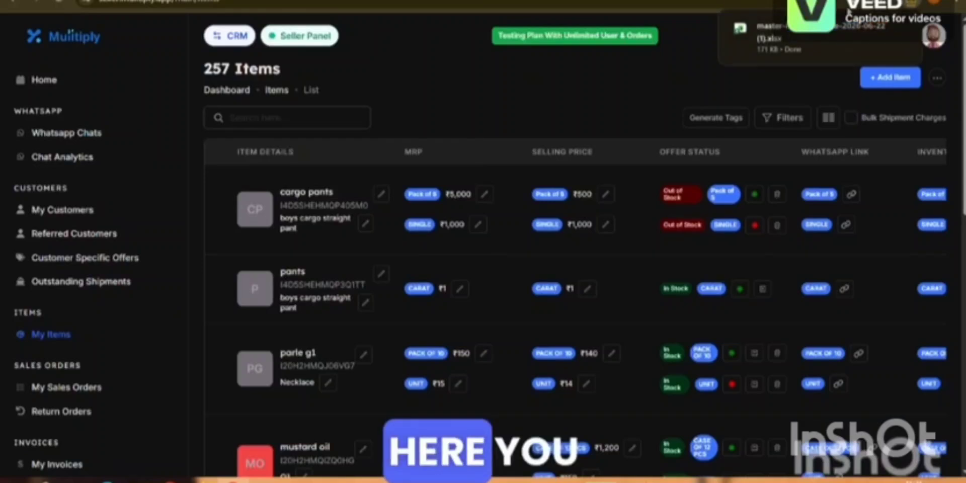
left_click(788, 31)
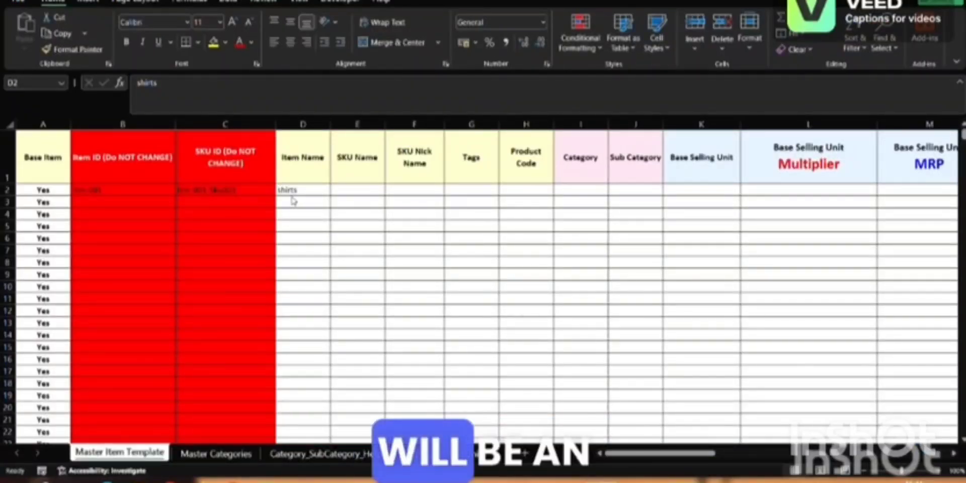
- Enter jeans as the Item Name in cell D3 of the Master Item Template sheet
left_click(303, 202)
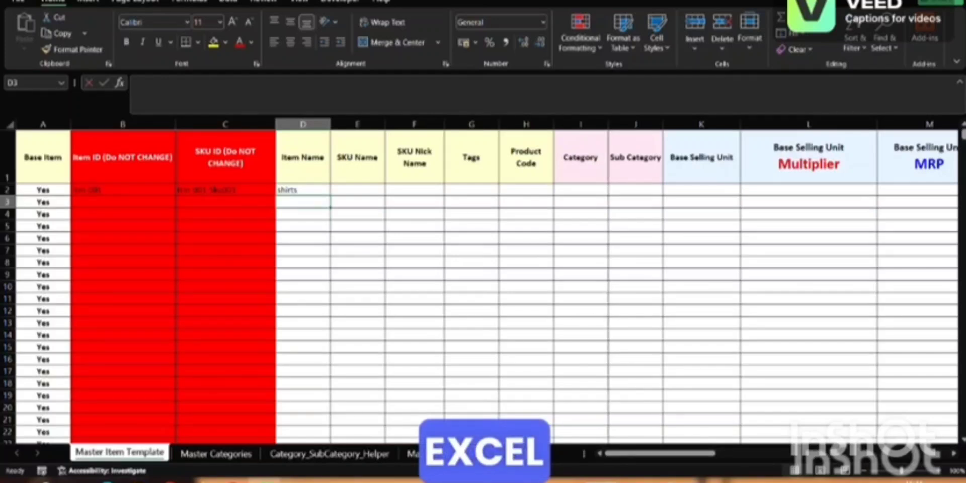
type("jeans")
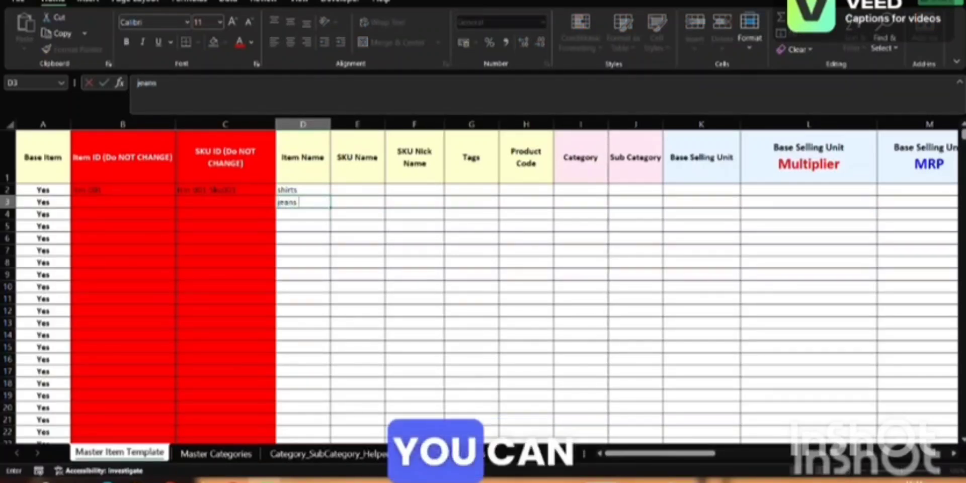
key("Tab")
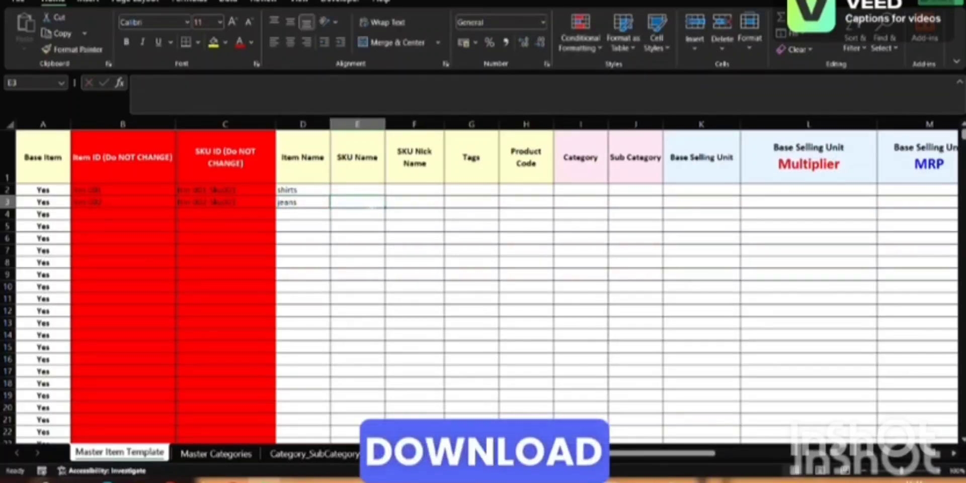
- Enter clothes as the SKU Name for both the shirts and jeans rows
left_click(357, 190)
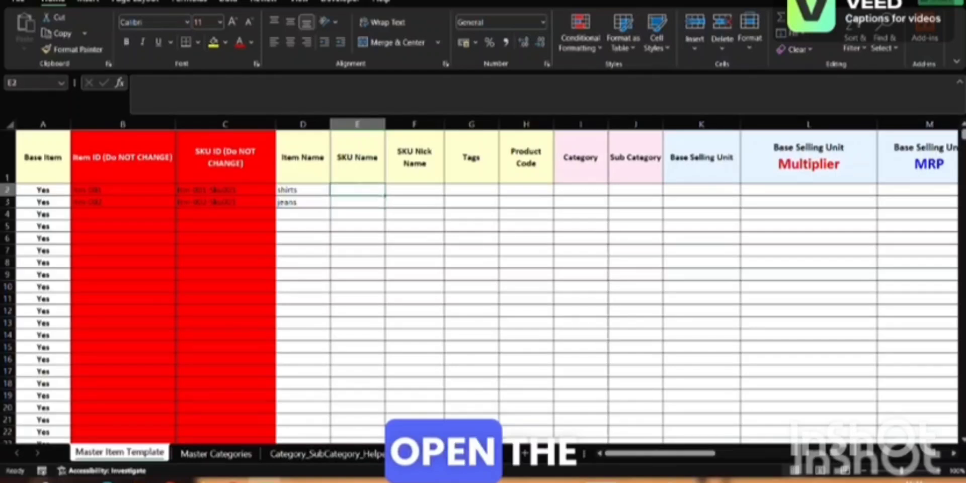
type("clothes")
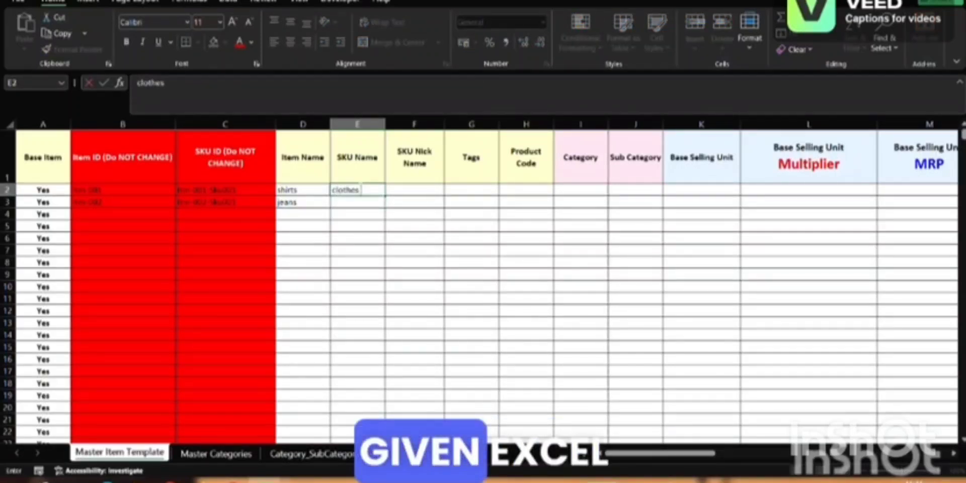
key("Return")
type("clothes")
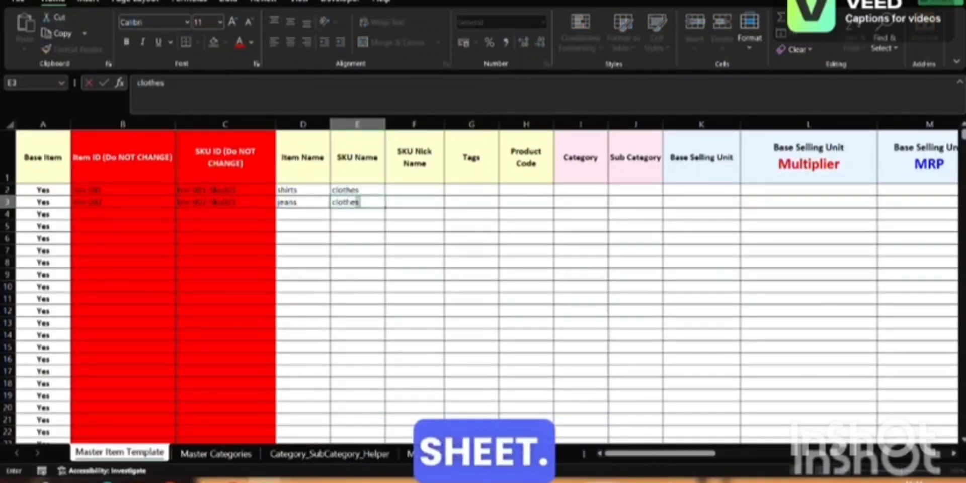
left_click(414, 189)
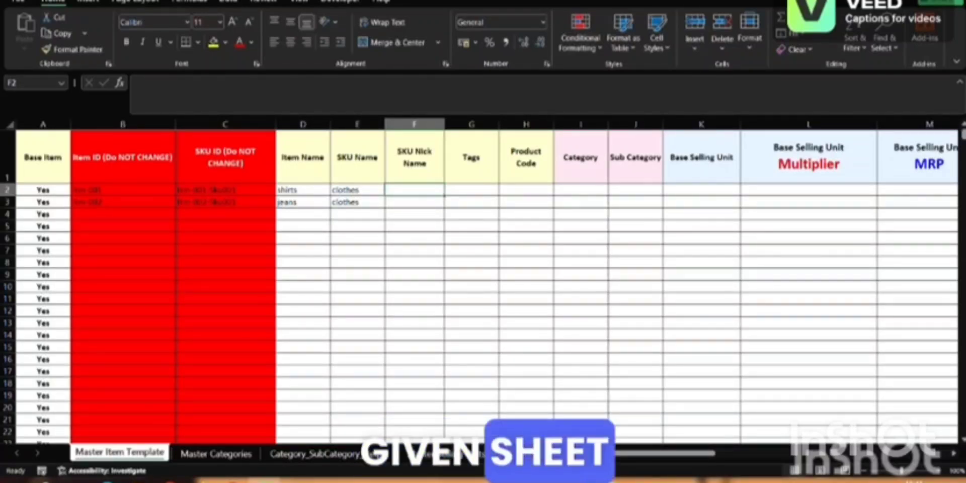
- Enter the tag shirts in G2 and the tag bottoms in G3
left_click(462, 194)
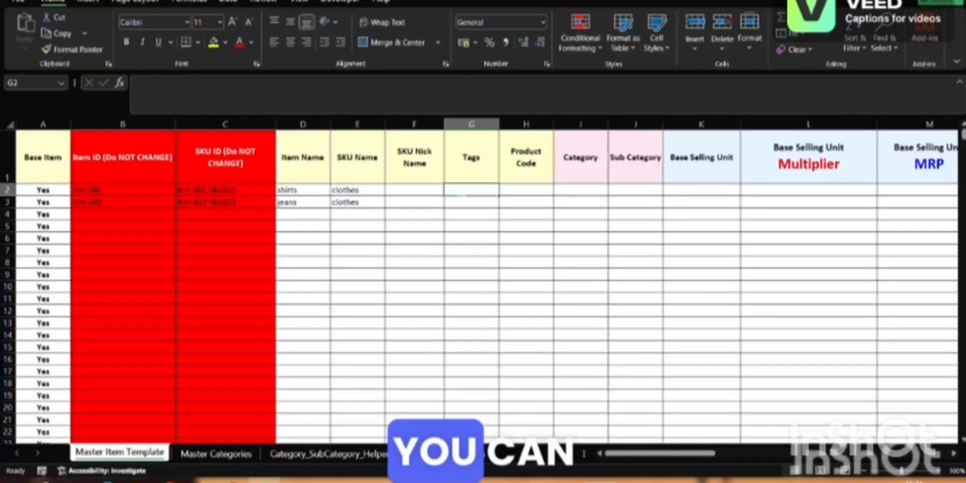
type("shirs")
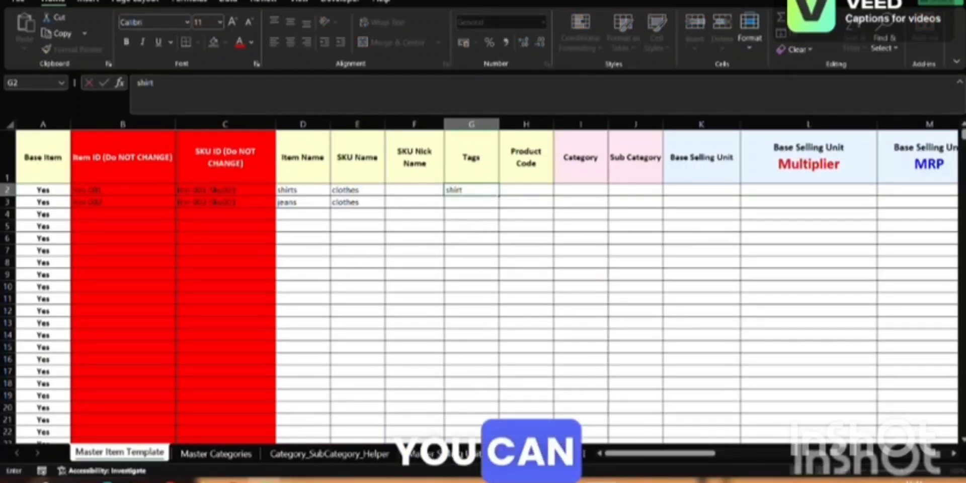
key("Return")
type("bottoms")
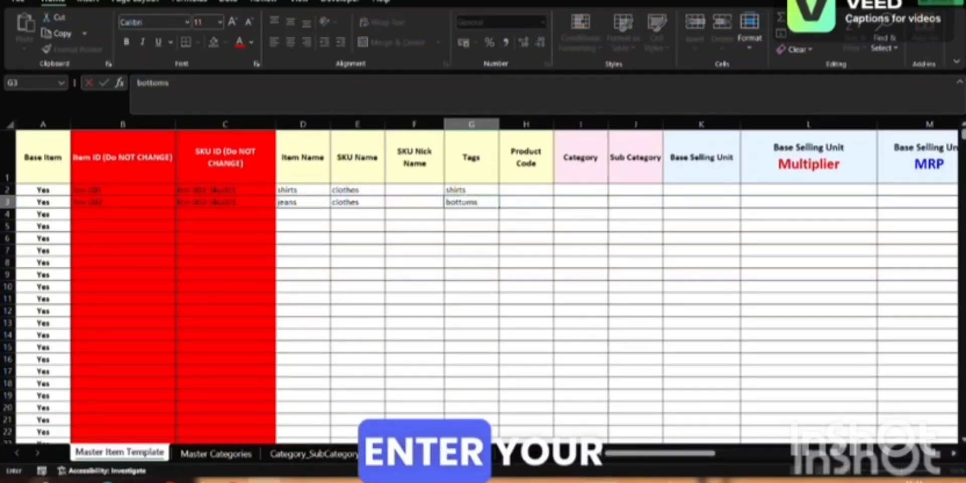
key("ctrl+Return")
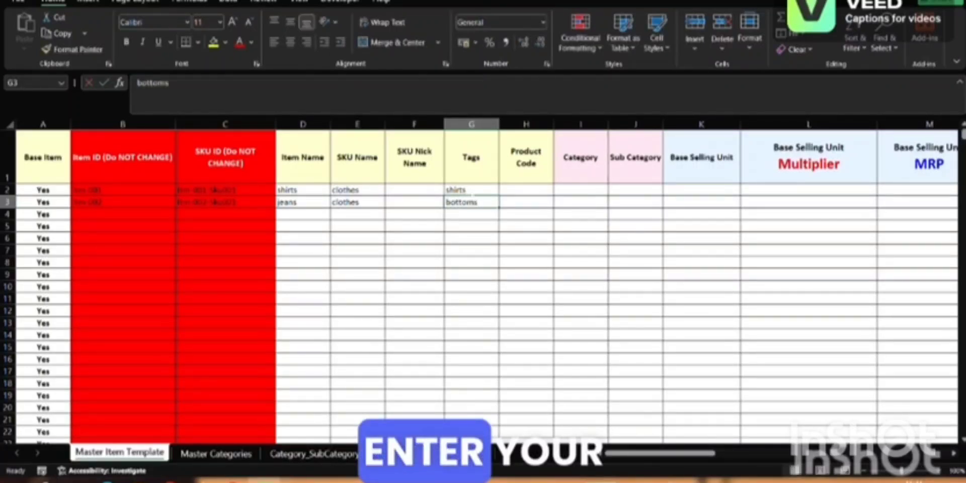
- Extend the tags to "shirts, tops" for the shirts row and "jeans,bottoms" for the jeans row
left_click(474, 180)
left_click(473, 190)
double_click(474, 189)
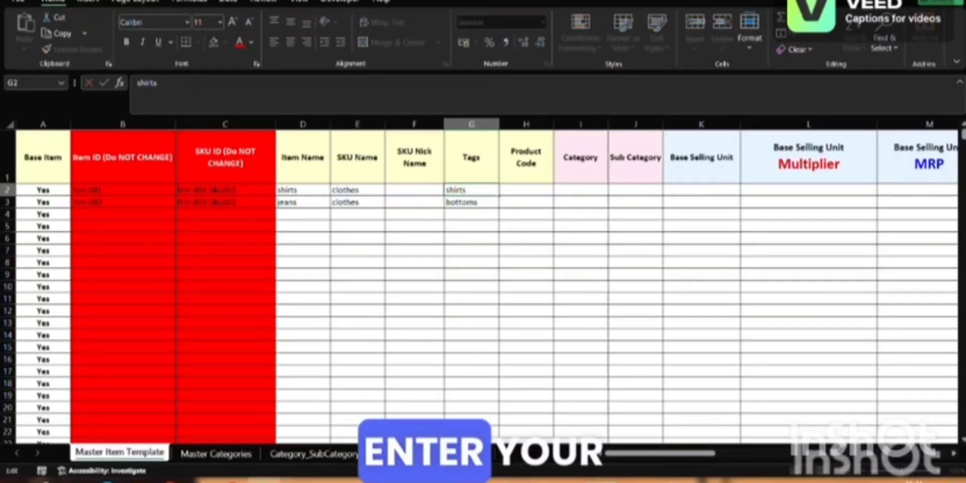
type("tops")
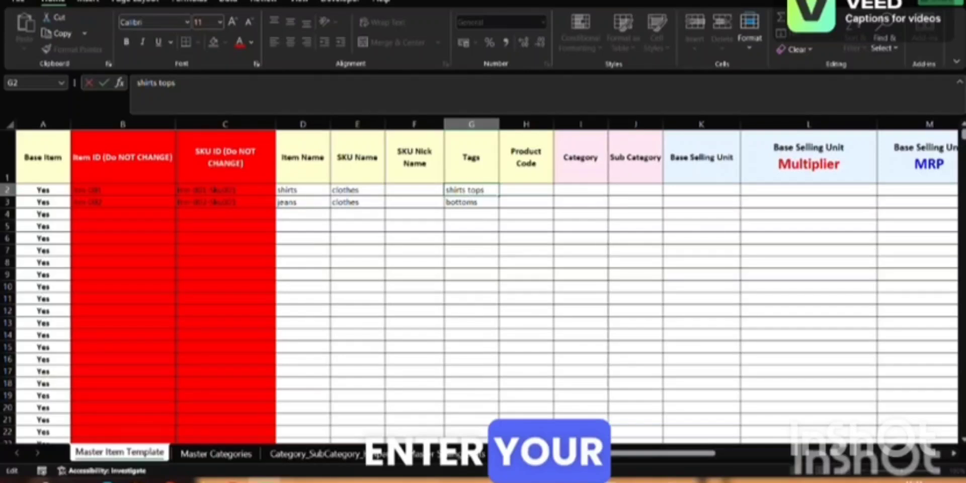
type(",")
key("Return")
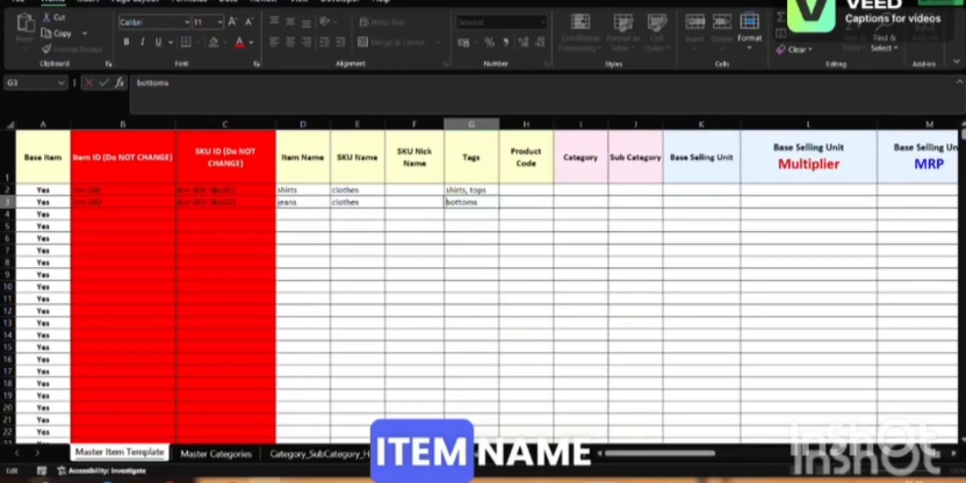
type(",")
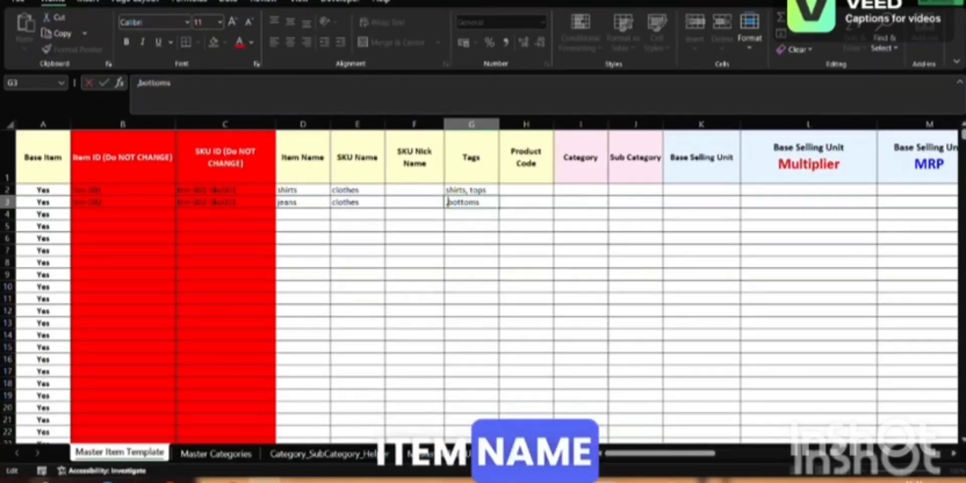
type("jeans")
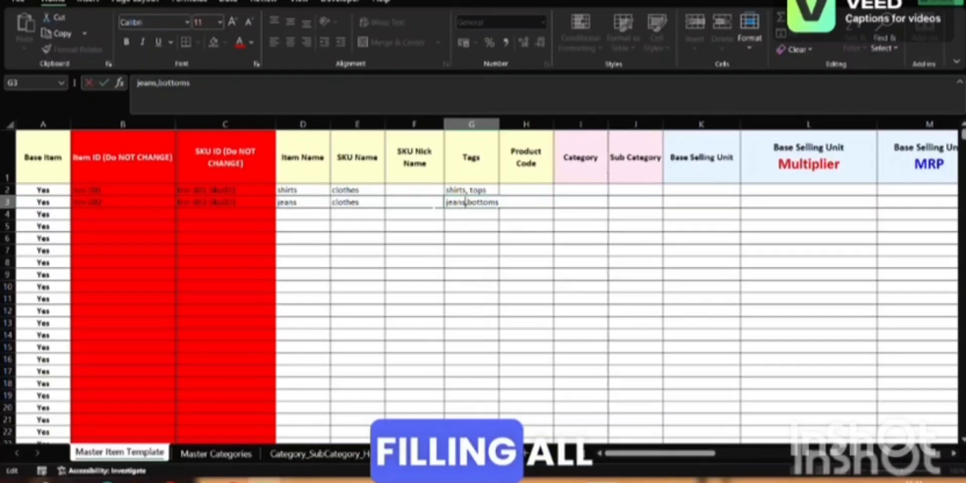
- Enter product code 001 for the shirts row and 002 for the jeans row
left_click(526, 190)
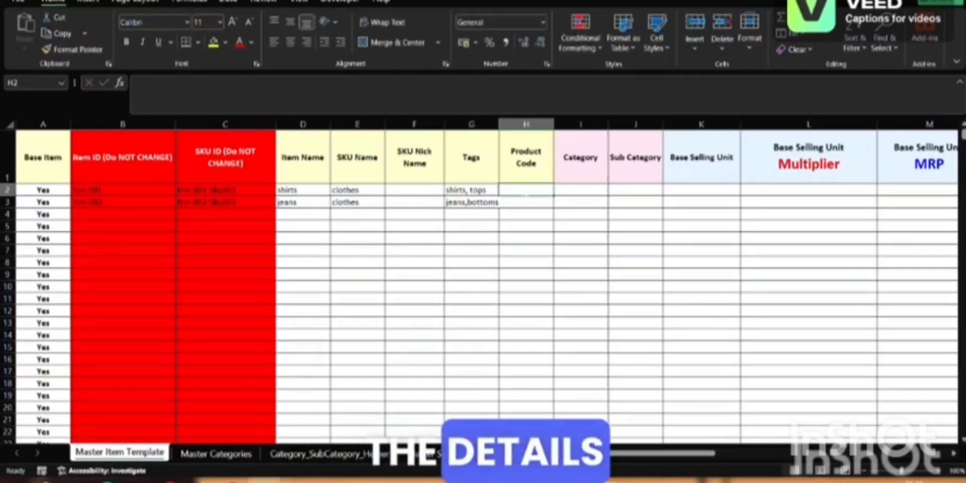
type("001")
key("Return")
type("0")
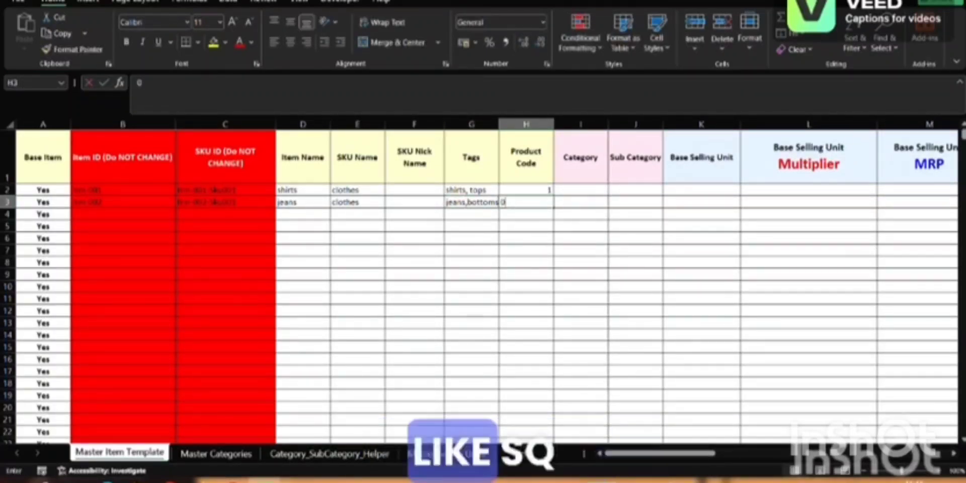
type("02")
- Choose Default as the category of the shirts row and Cargo as the category of the jeans row
left_click(580, 190)
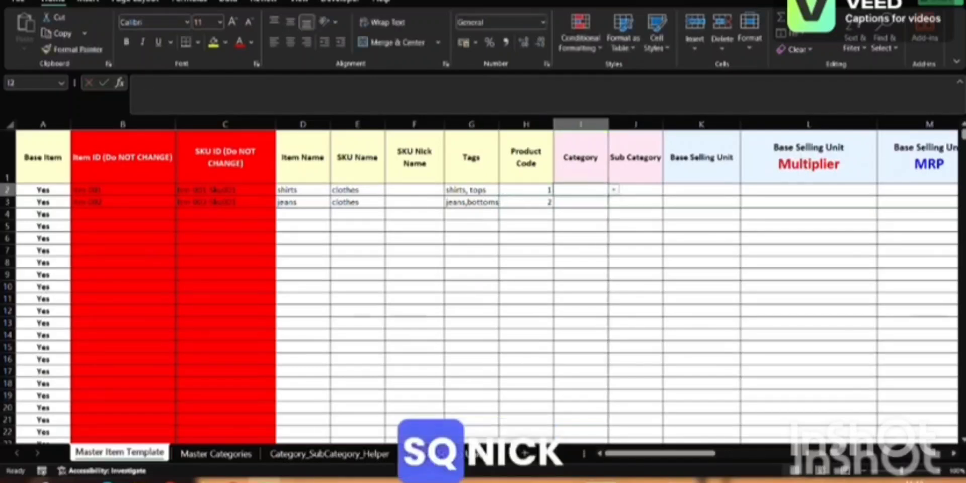
left_click(613, 189)
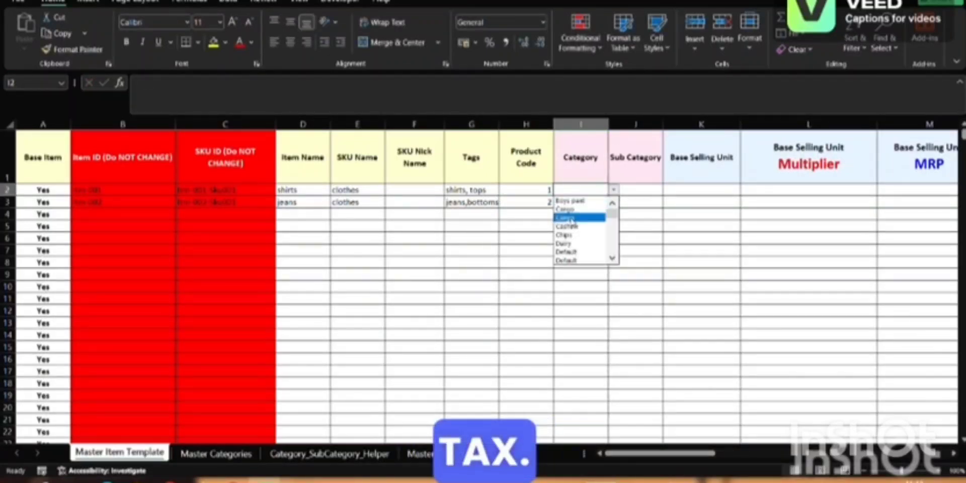
left_click(566, 251)
left_click(580, 201)
left_click(613, 202)
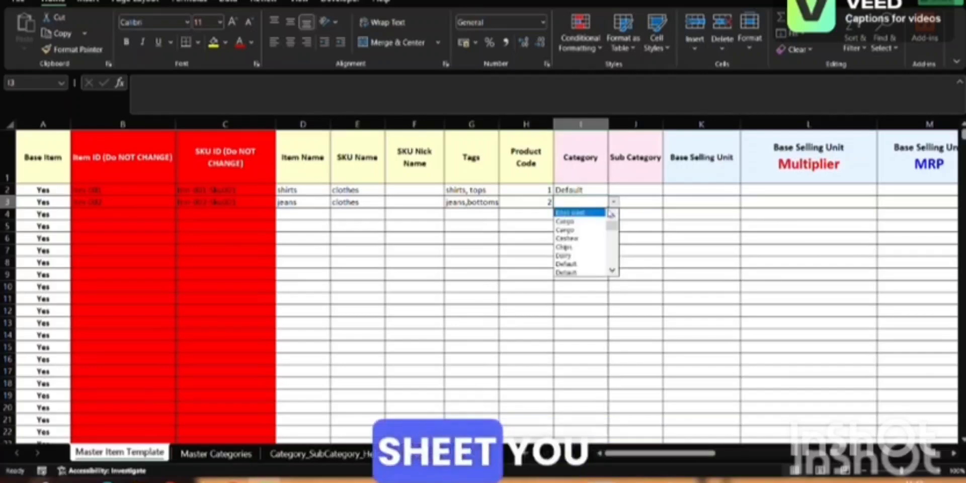
left_click(574, 221)
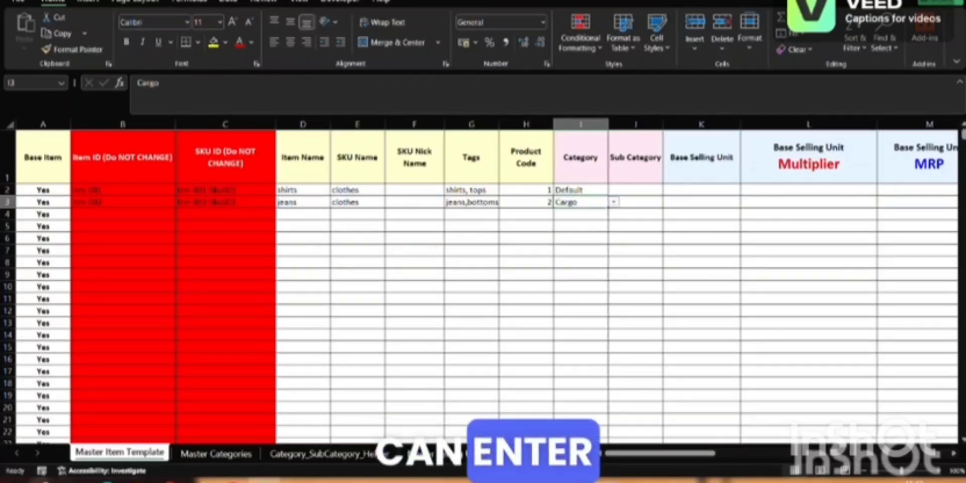
- Choose 10PCS *1 as the base selling unit of the shirts row and pcs for the jeans row
left_click(635, 190)
left_click(688, 192)
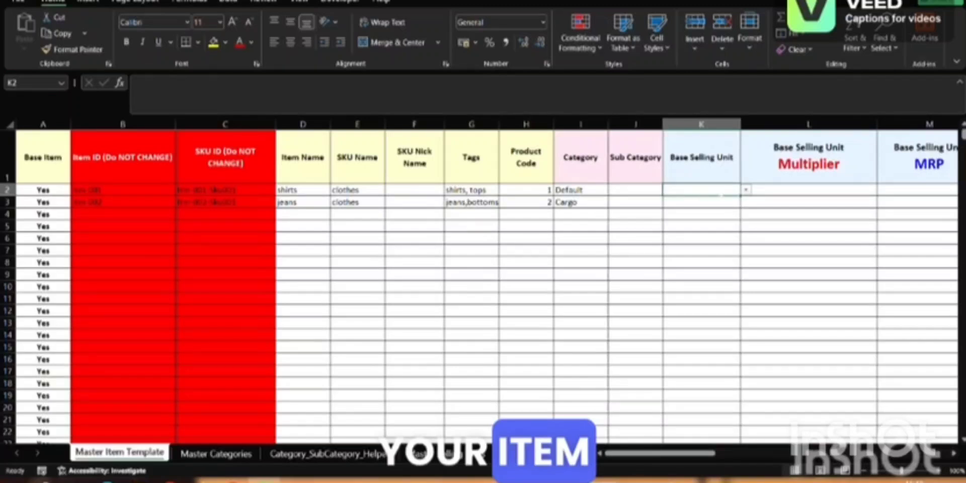
left_click(745, 190)
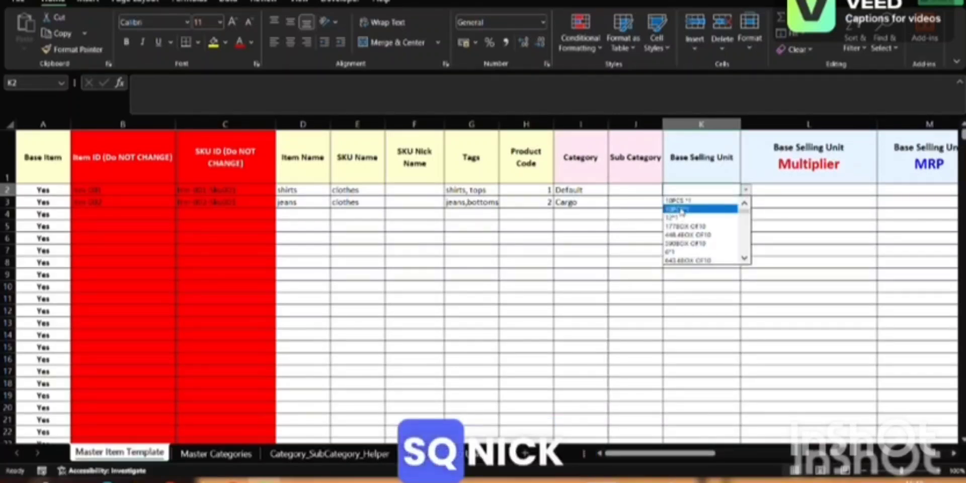
left_click(684, 201)
left_click(712, 203)
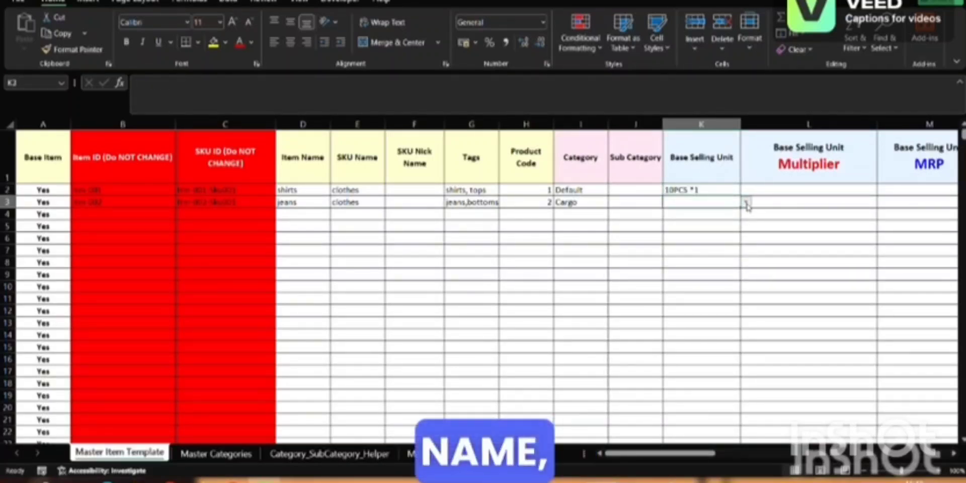
left_click(745, 202)
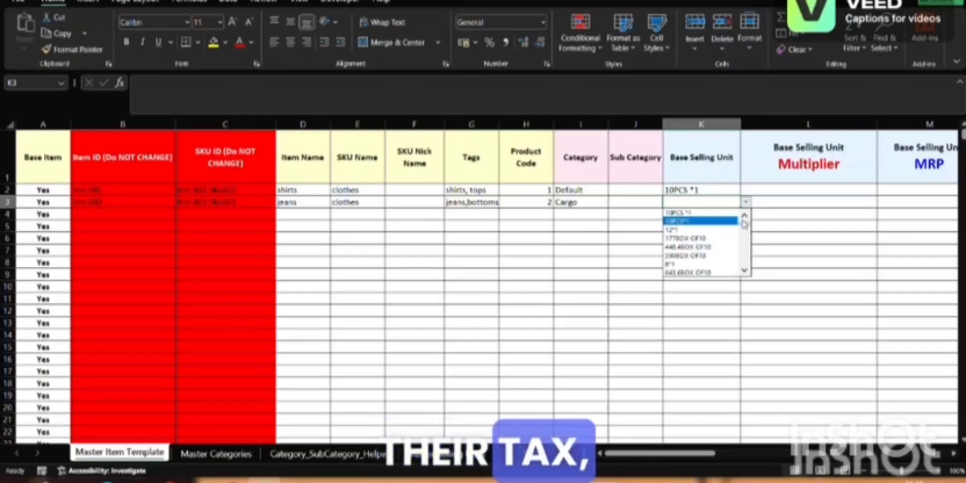
left_click_drag(744, 225, 744, 247)
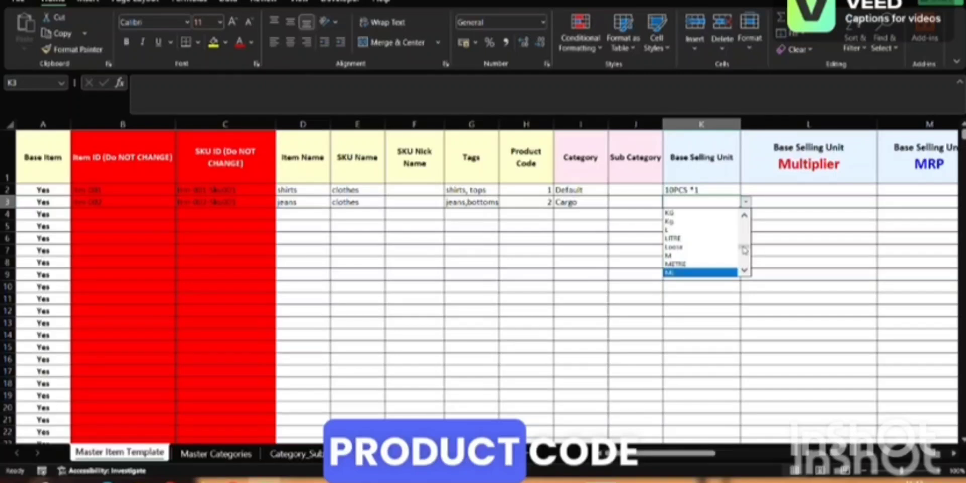
left_click_drag(744, 249, 744, 262)
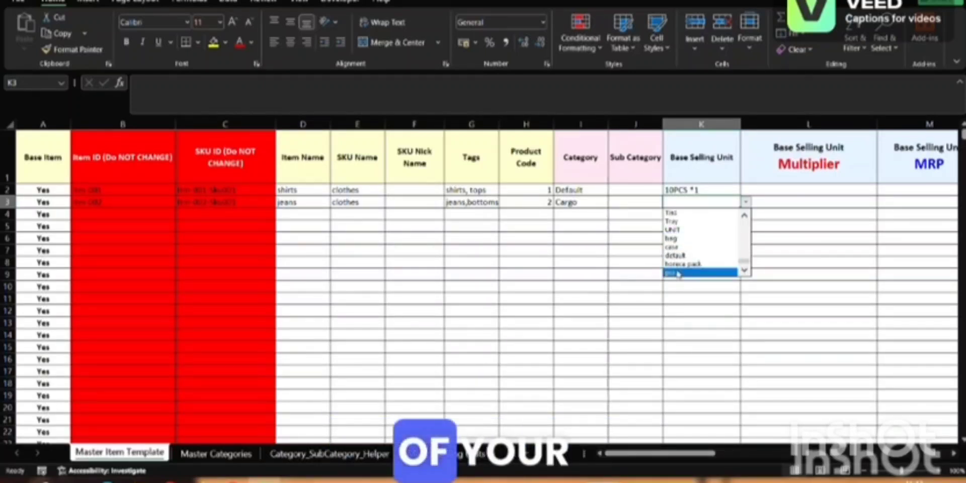
left_click(677, 272)
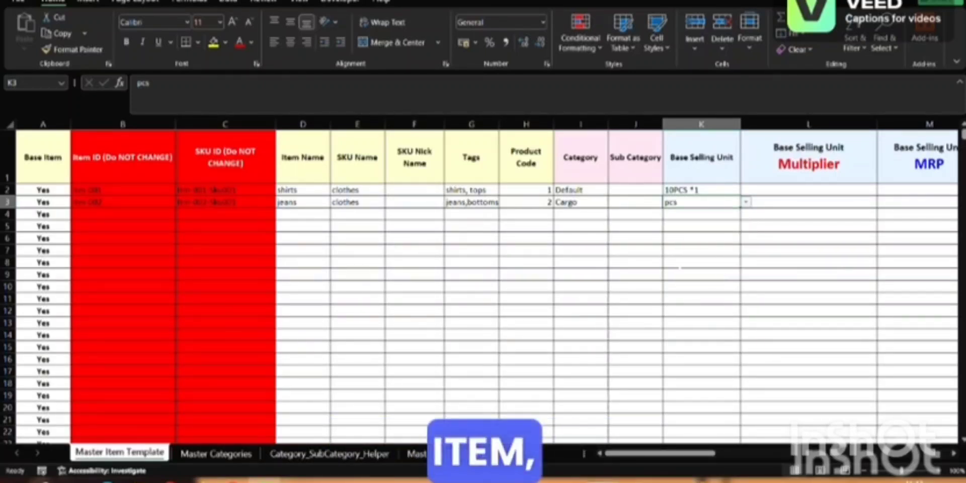
- Enter 1 as the base selling unit multiplier for both the shirts and jeans rows
scroll(503, 282, "right", 2)
left_click(648, 190)
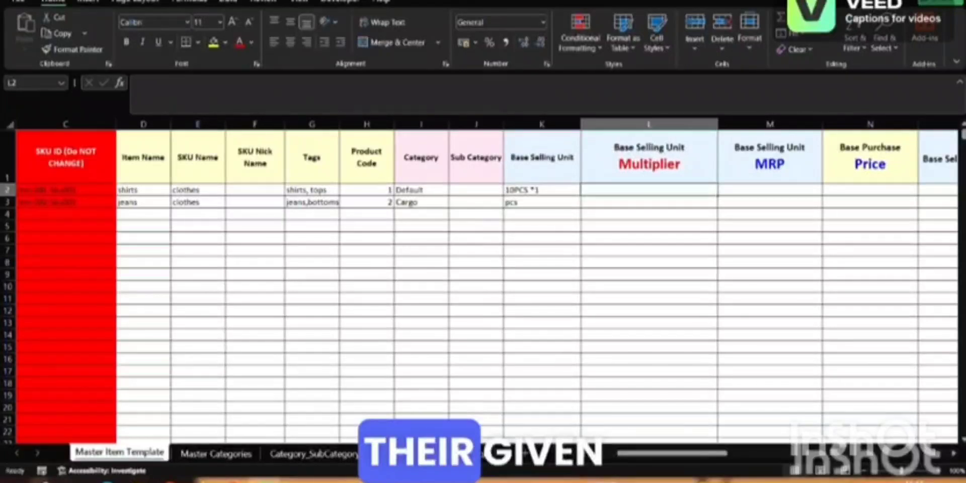
type("1")
key("Return")
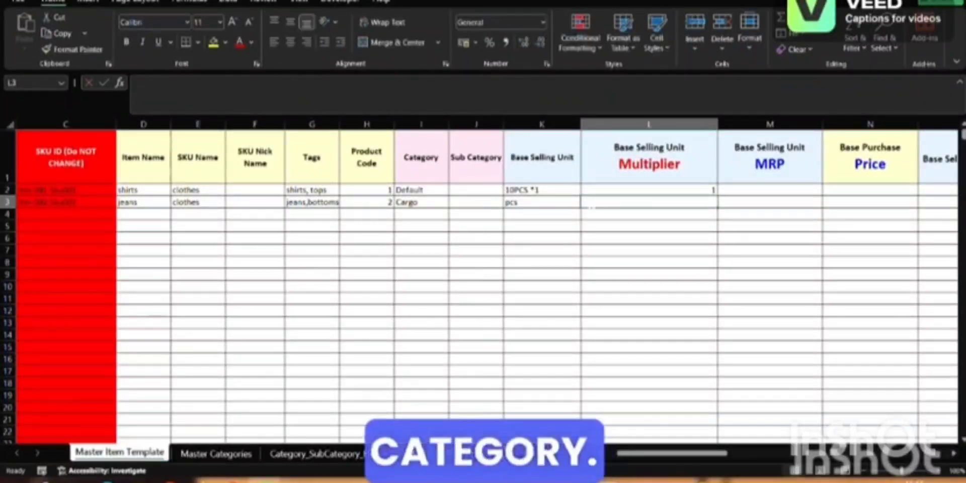
type("1")
- Enter a base selling unit MRP of 2000 for the shirts row and 4000 for the jeans row
left_click(770, 190)
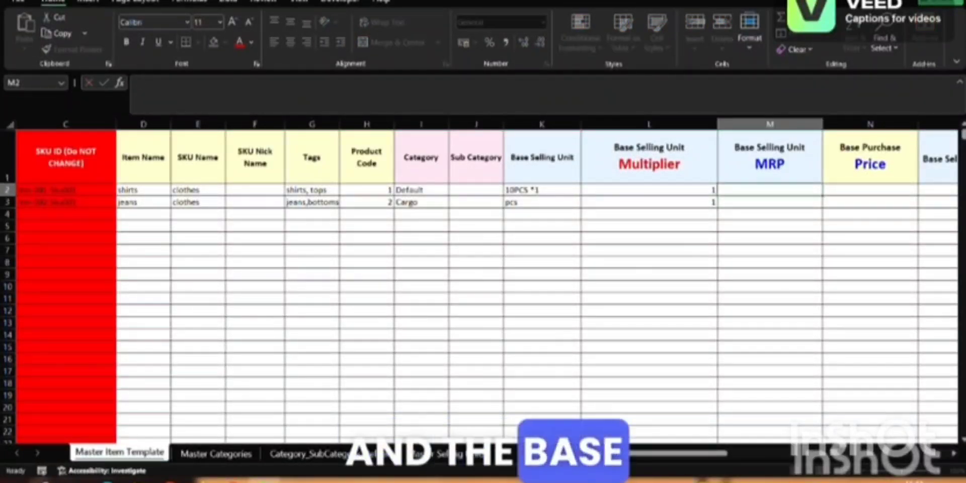
type("2000")
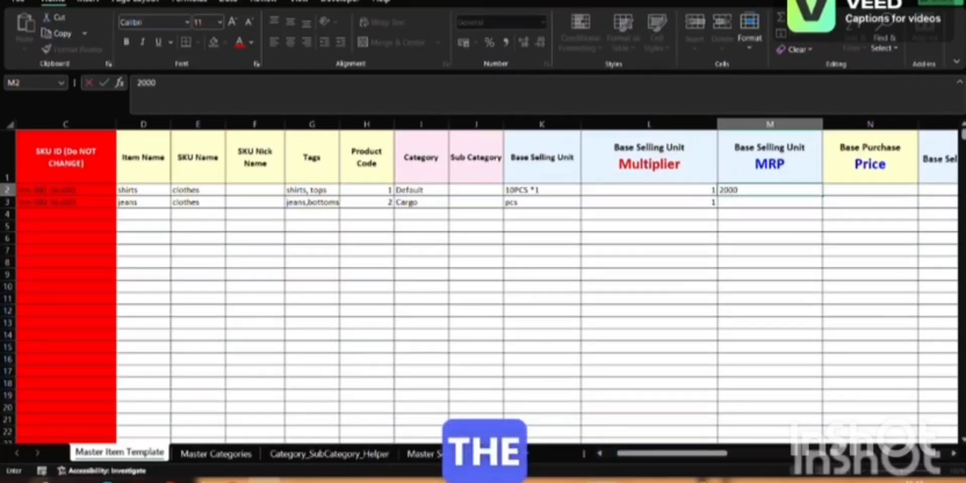
key("Return")
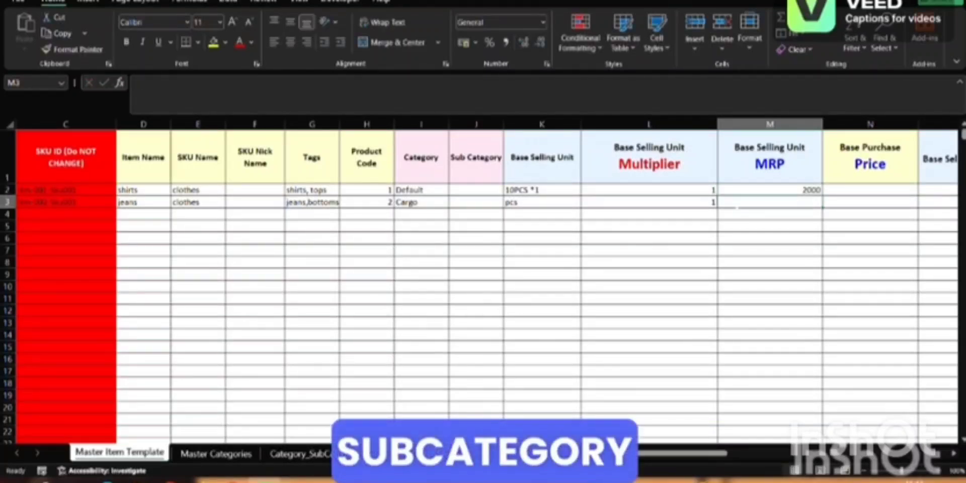
type("4000")
- Look over the purchase price, selling price and additional selling unit columns of the item template
left_click(870, 190)
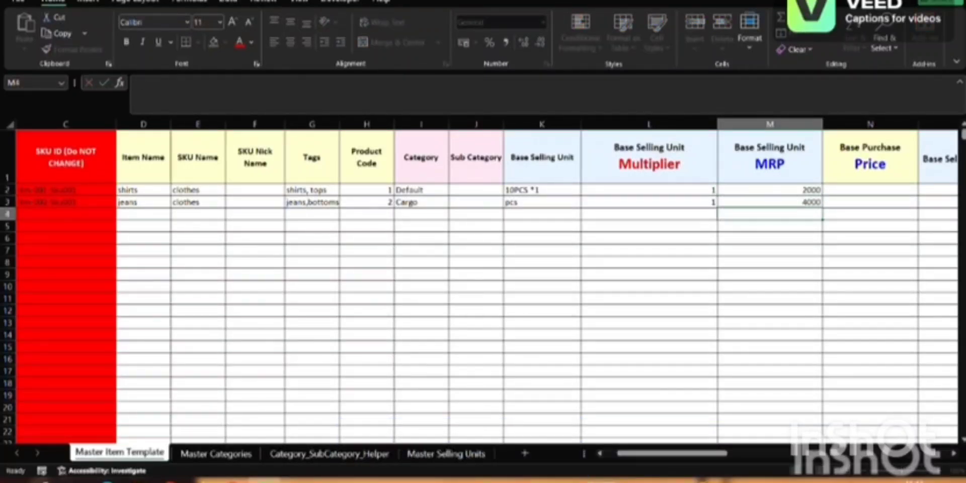
scroll(483, 282, "right", 3)
scroll(482, 282, "right", 7)
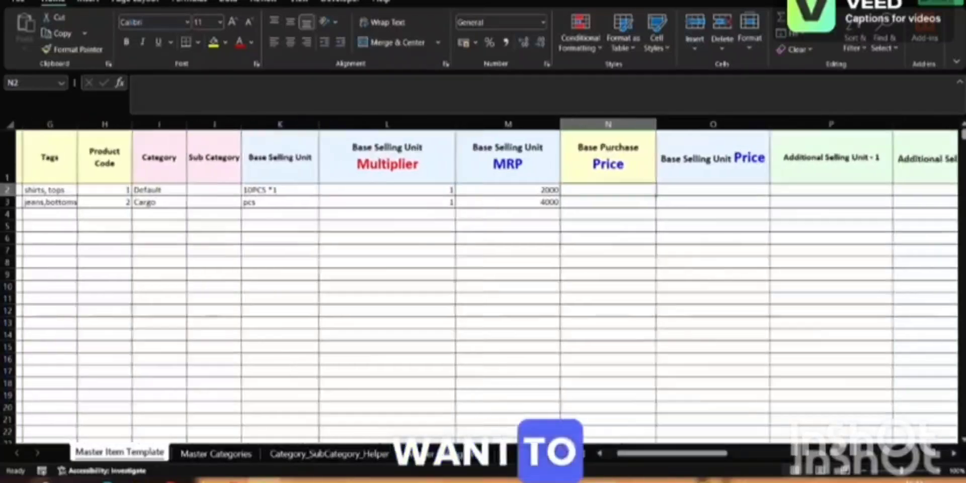
scroll(483, 282, "right", 1)
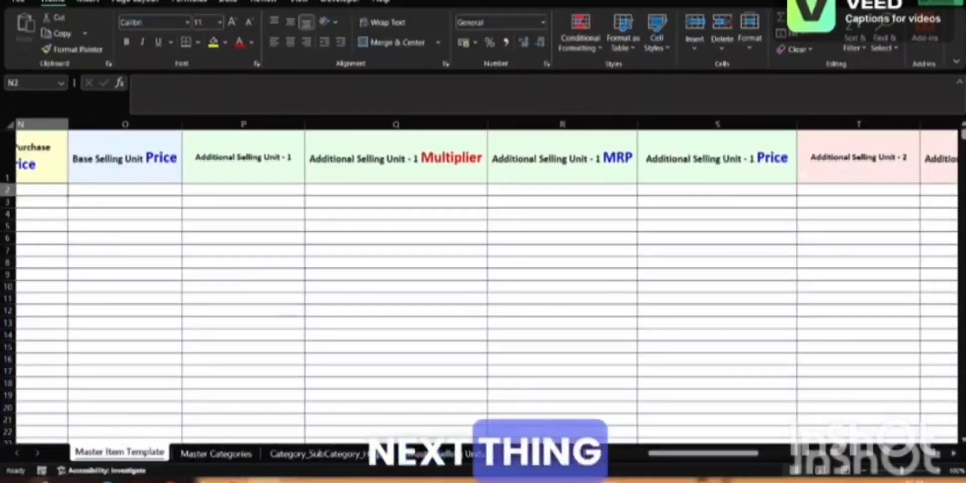
scroll(482, 282, "right", 6)
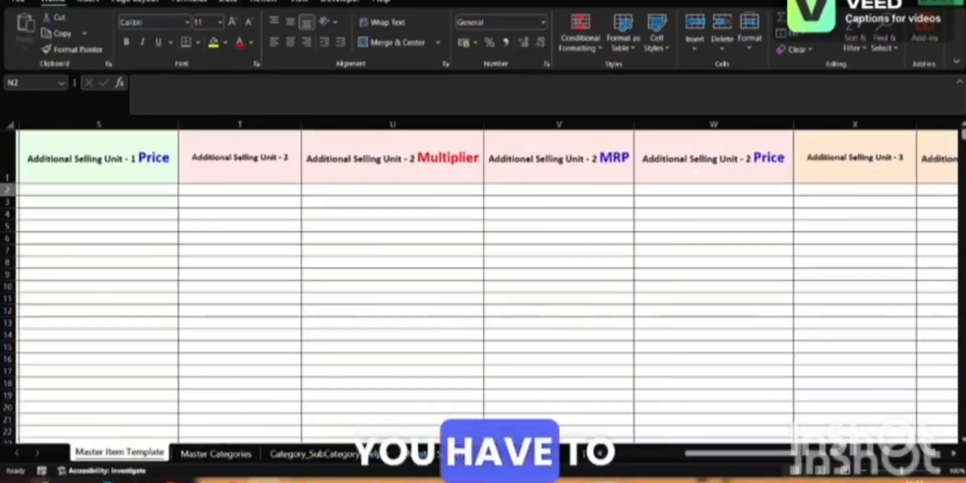
scroll(483, 282, "left", 15)
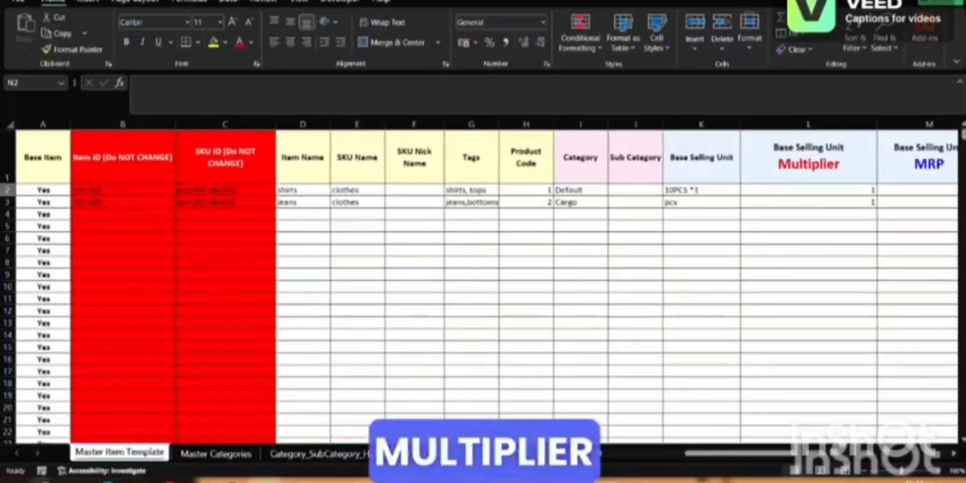
- Save the filled template in the Downloads folder as master-item-template-2026-06-22 (1).xlsx
left_click(22, 2)
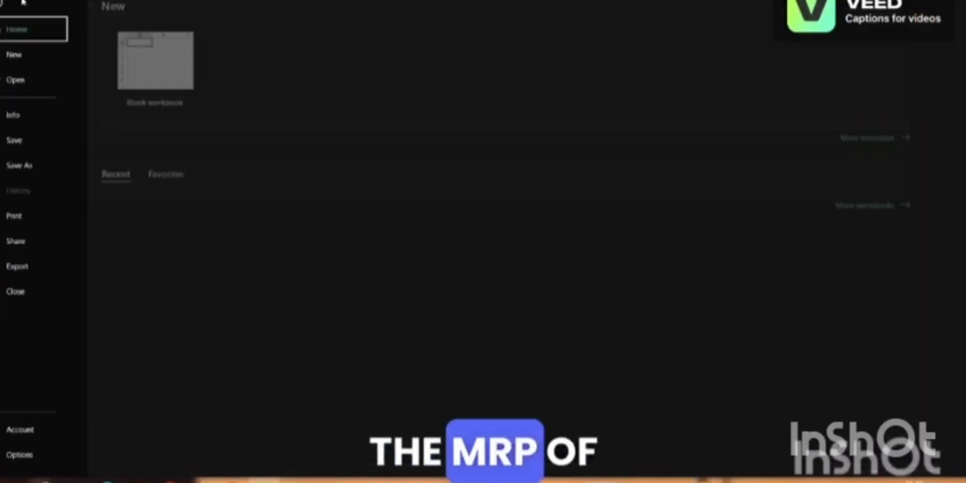
left_click(45, 165)
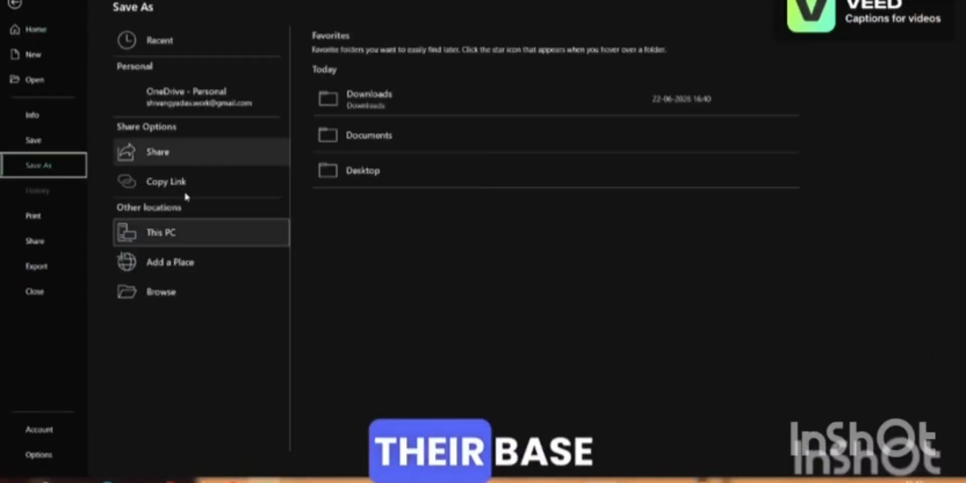
left_click(410, 91)
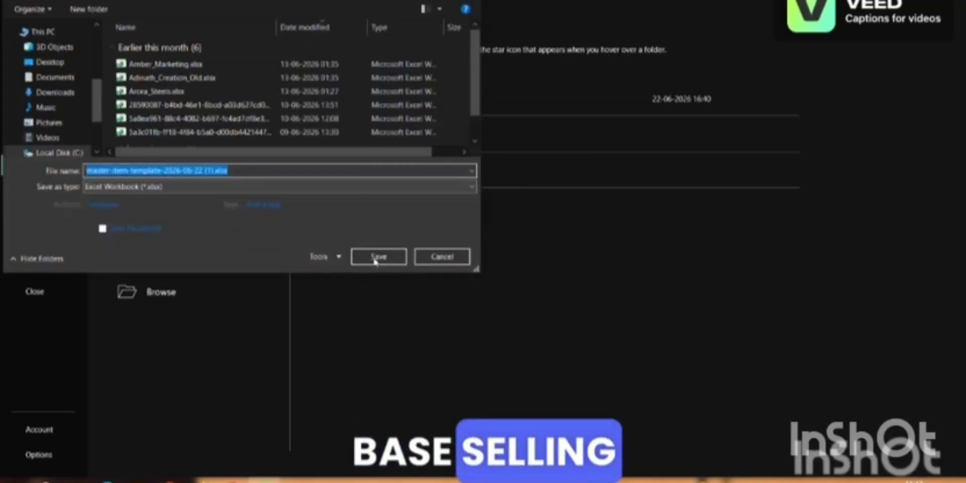
left_click(379, 256)
left_click(565, 224)
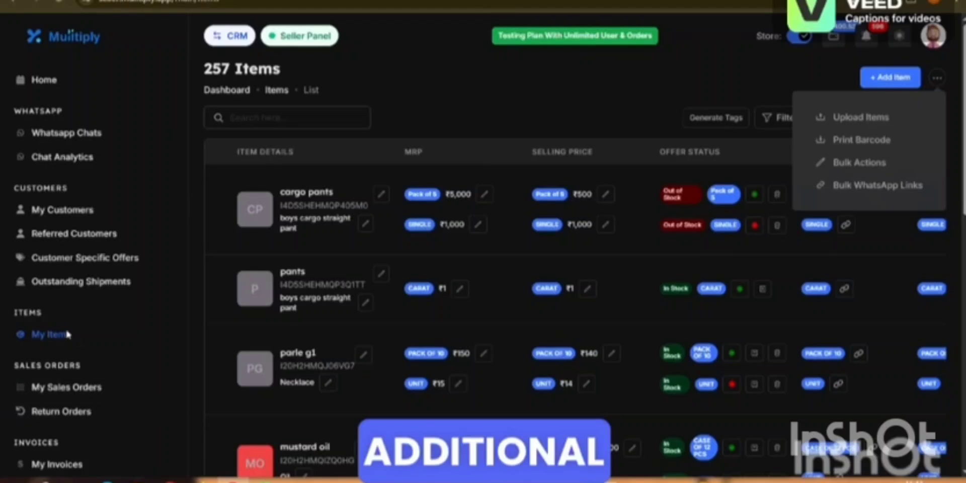
- Switch to the seller panel's item list and choose master-item-template-2026-06-22 (1).xlsx as the custom items file for Upload Items
left_click(516, 111)
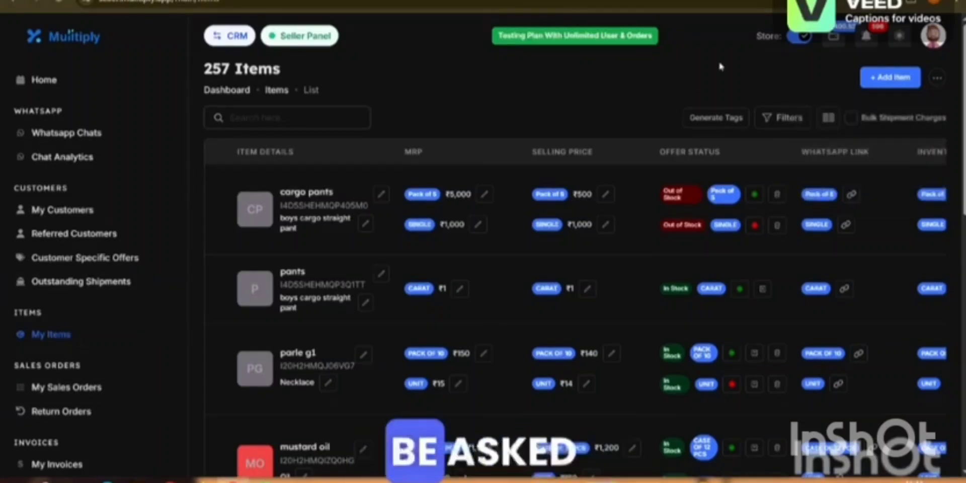
left_click(937, 79)
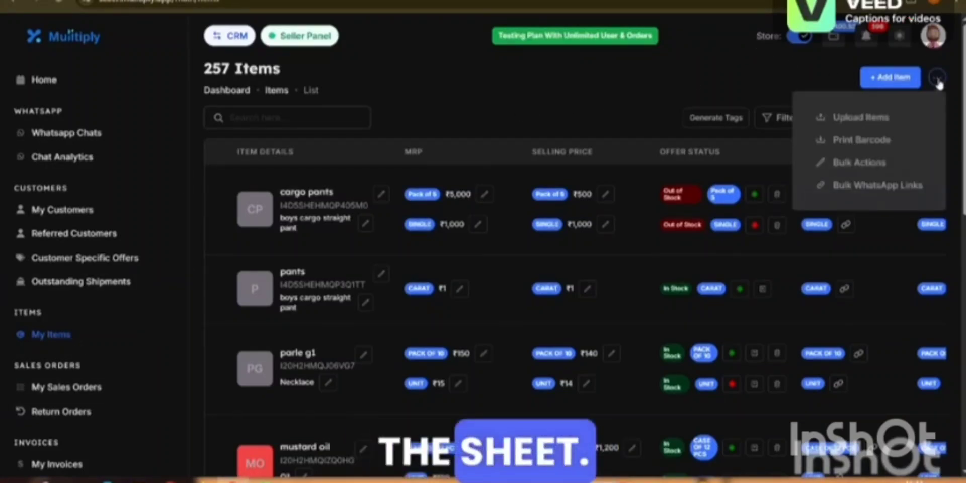
left_click(850, 117)
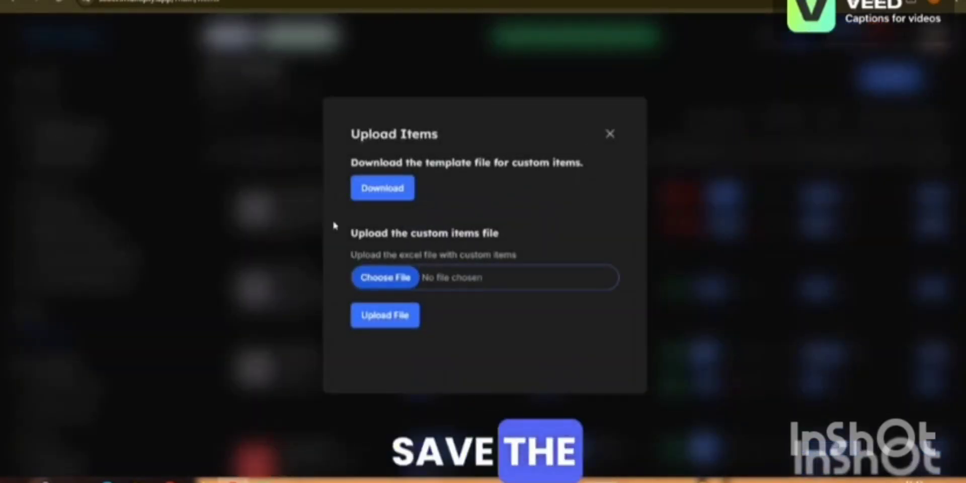
left_click(378, 277)
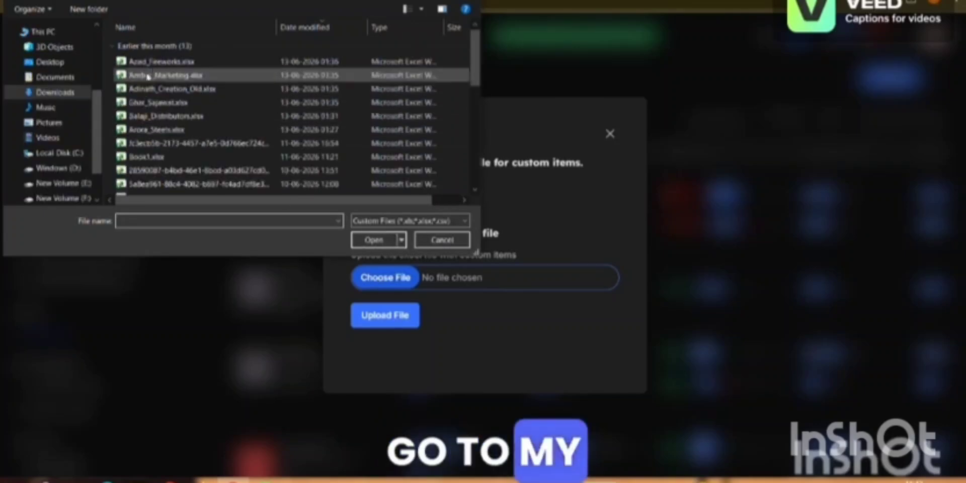
left_click(160, 61)
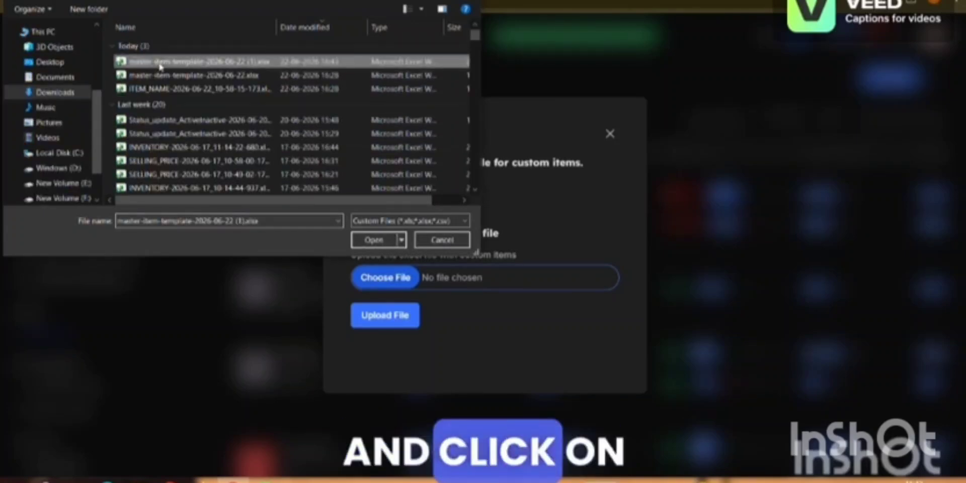
left_click(376, 240)
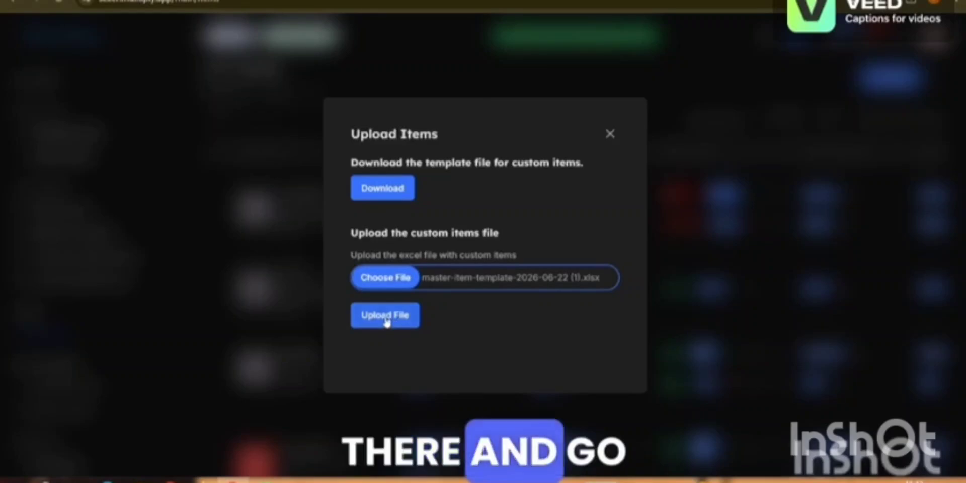